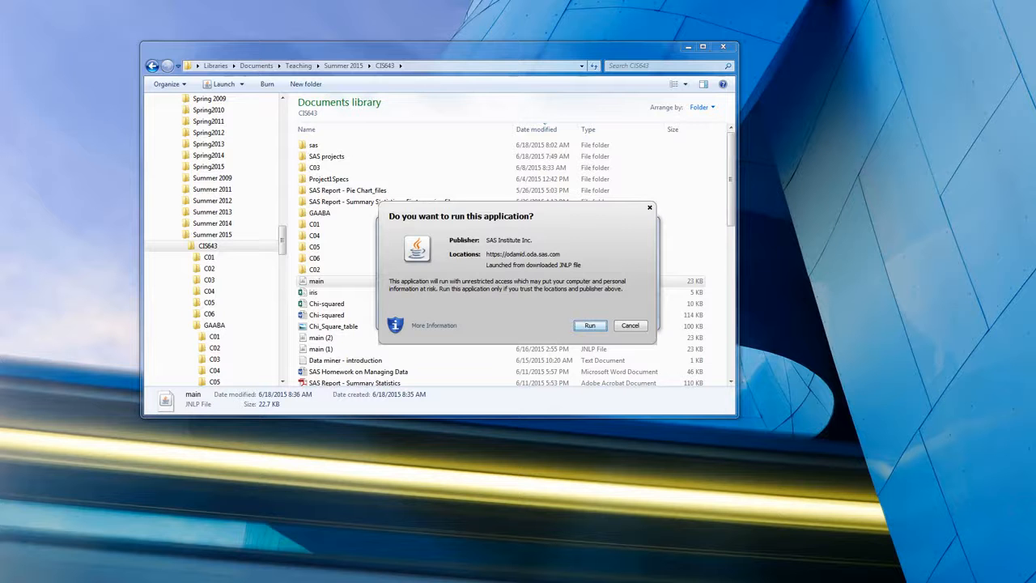
- Run the downloaded SAS Enterprise Miner application and log on by entering the account password
key(Return)
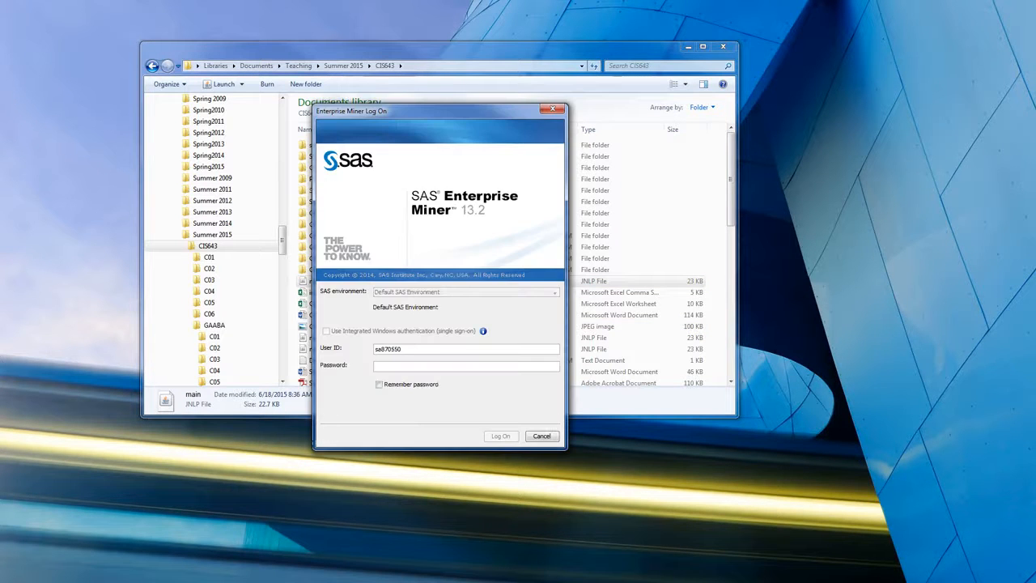
click(439, 365)
text(****************)
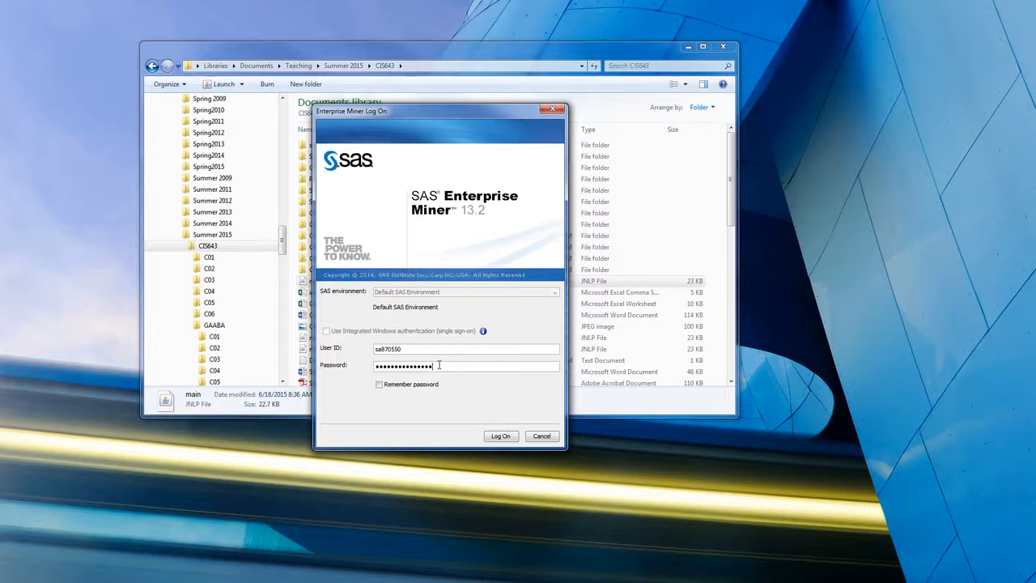
key(Return)
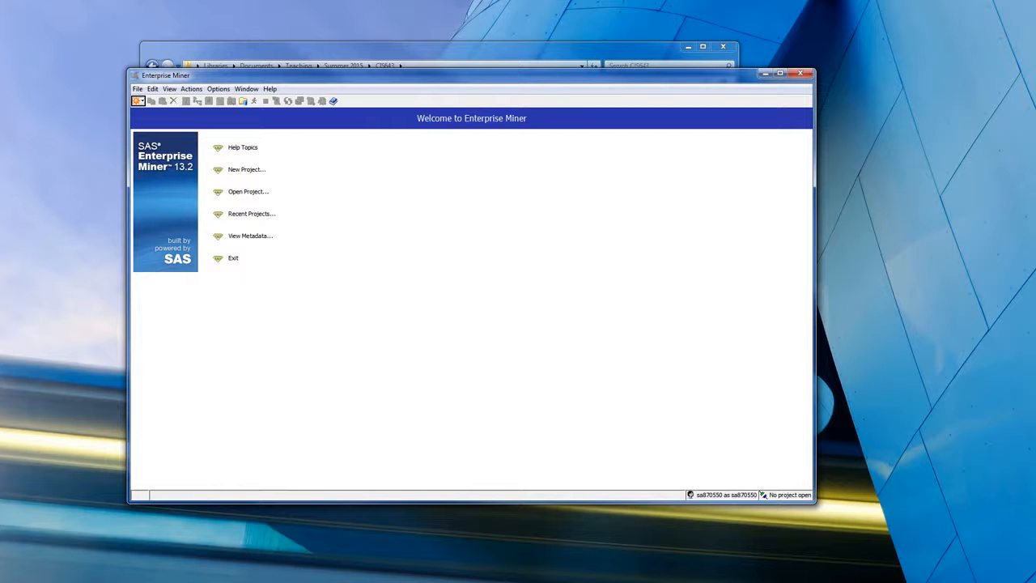
- Switch to the web browser and search Google Images for "iris"
key(alt+Tab)
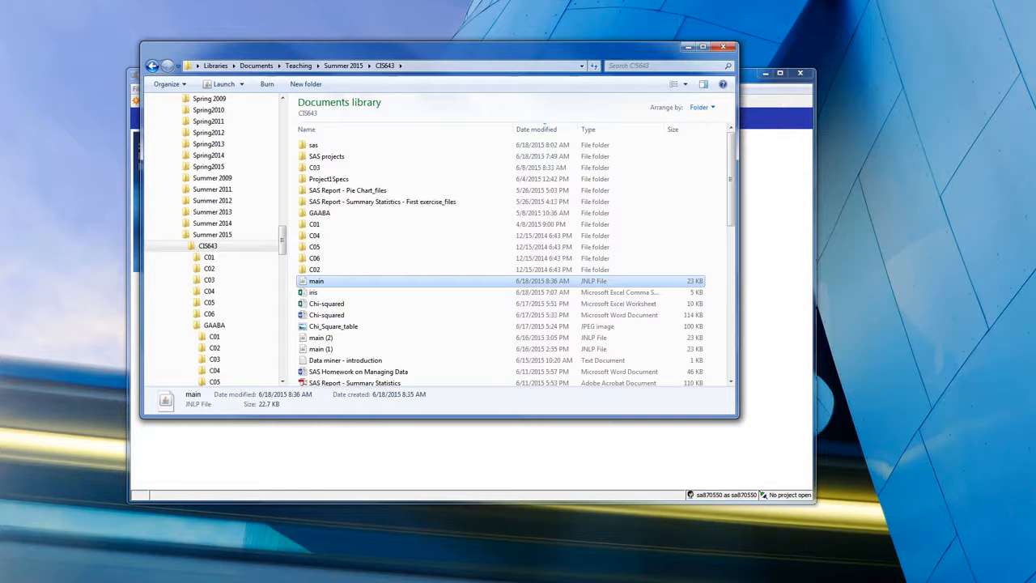
key(alt+Tab)
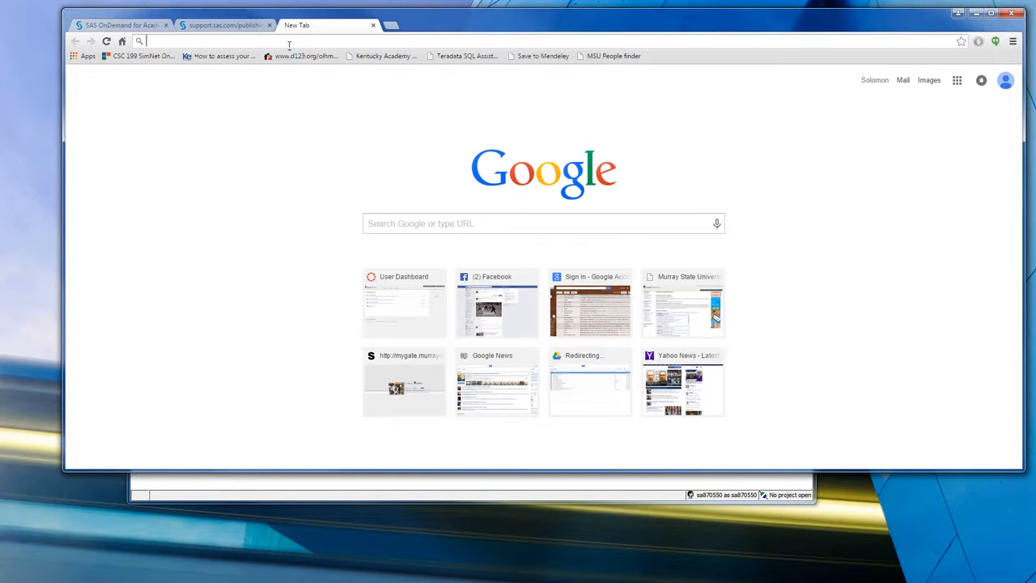
text(images)
key(Return)
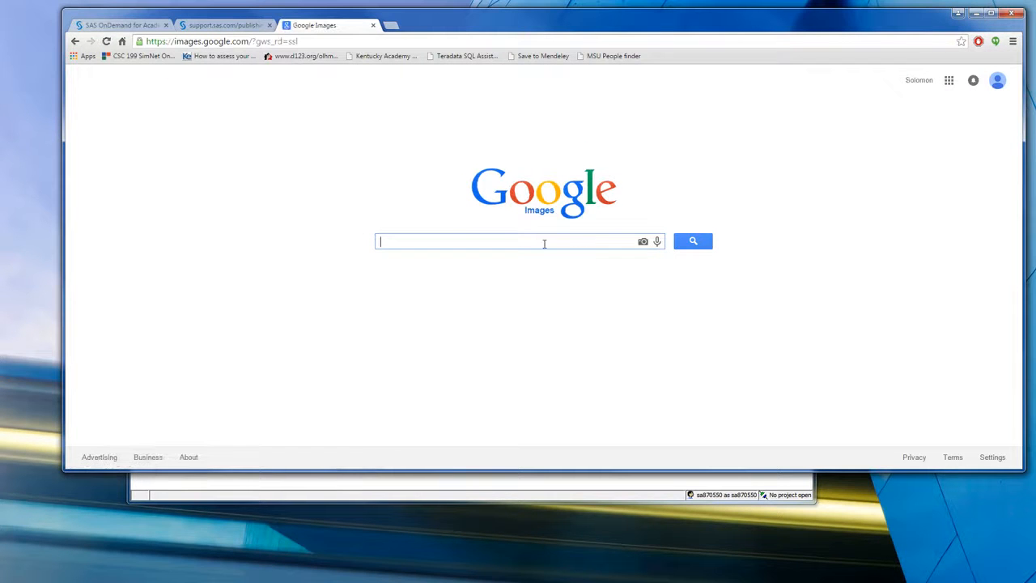
text(iris)
key(Return)
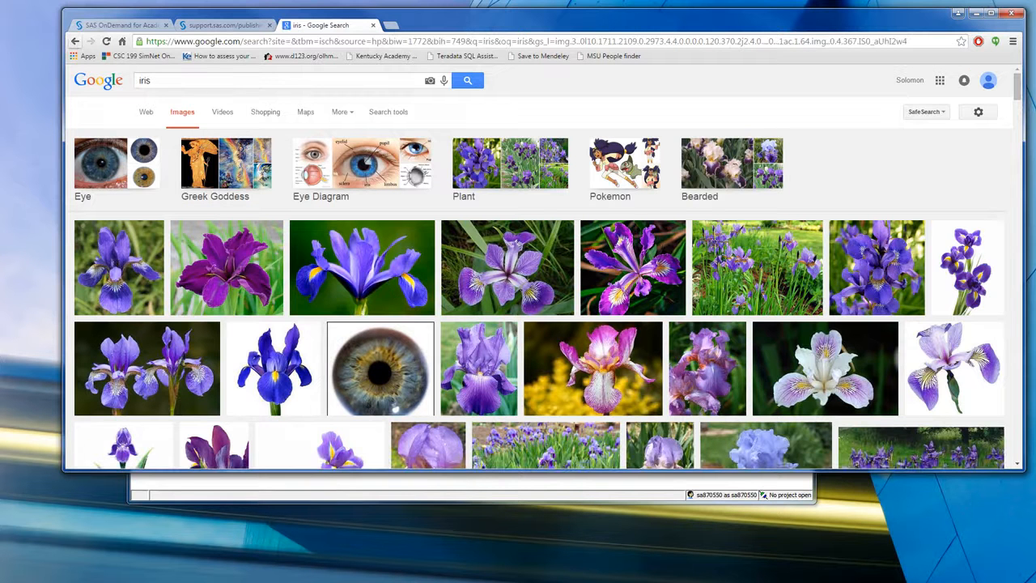
- Return to the Google Images start page and search for "iris flowe dimensions and type"
click(76, 41)
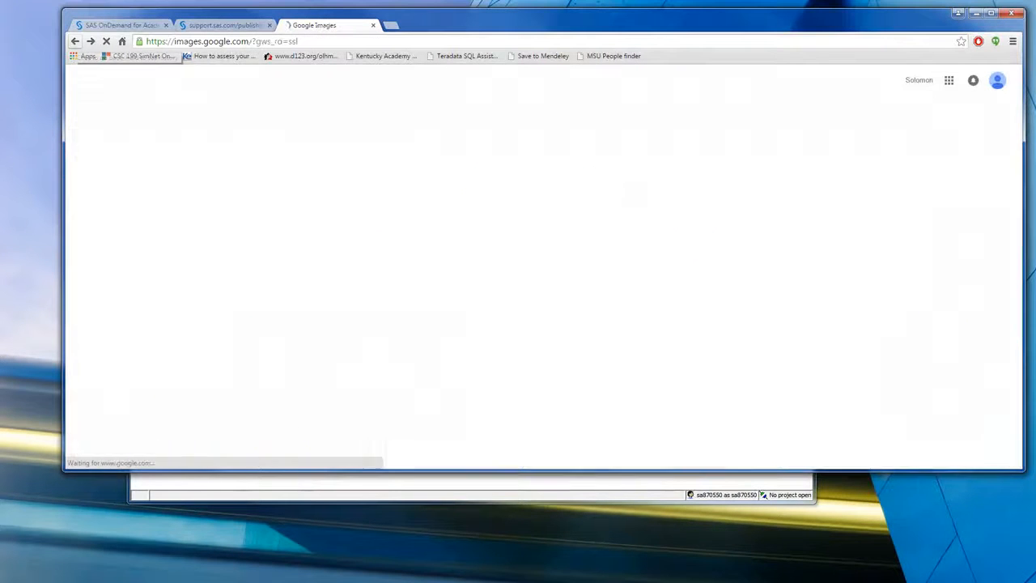
click(464, 242)
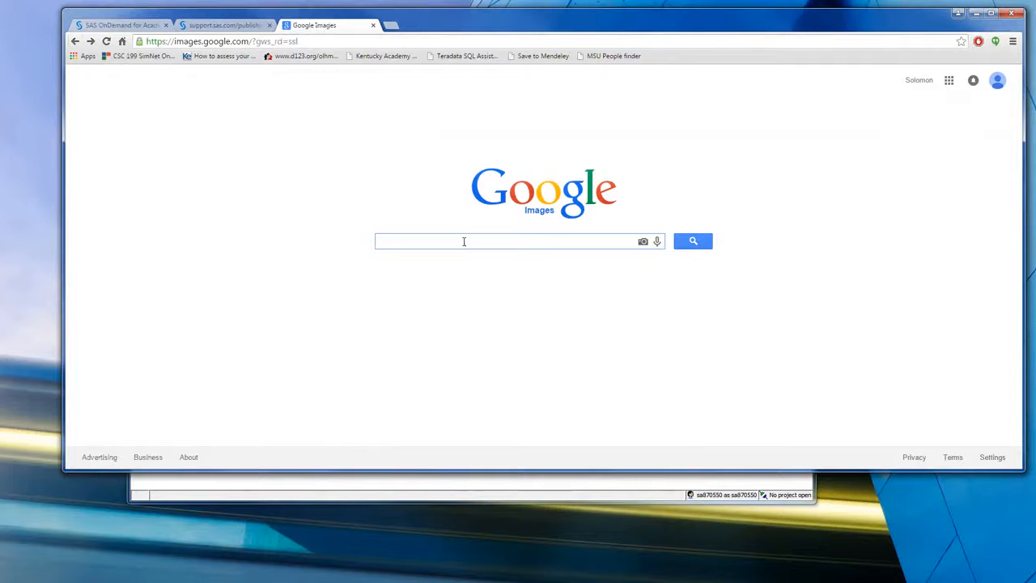
text(iris fl)
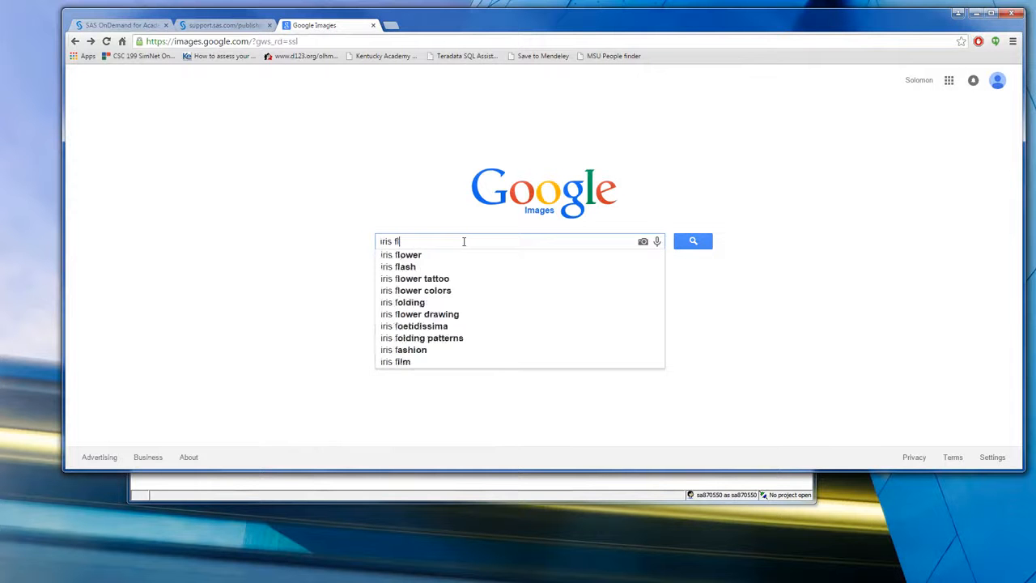
text(owe d)
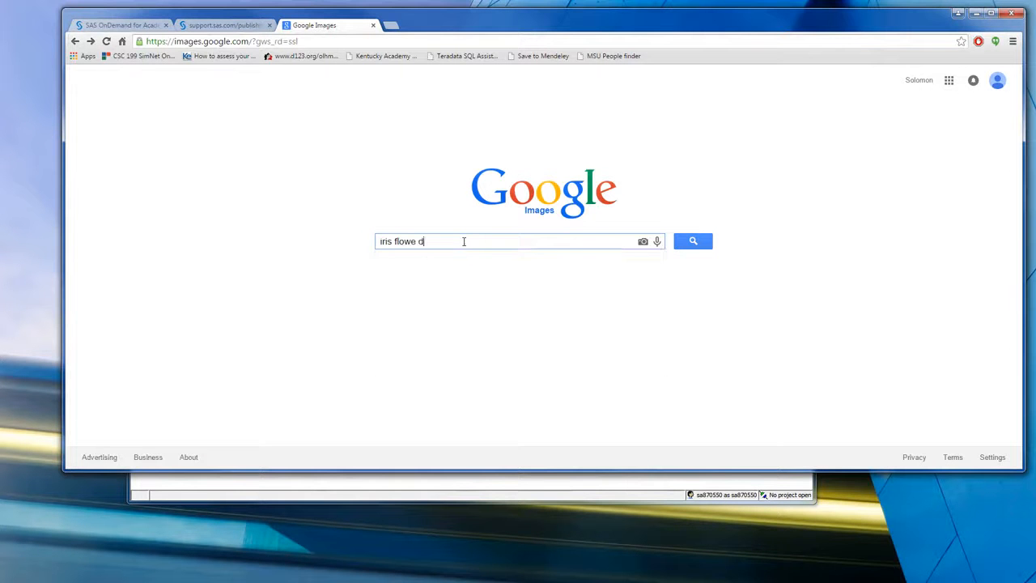
text(imensions and type)
key(Return)
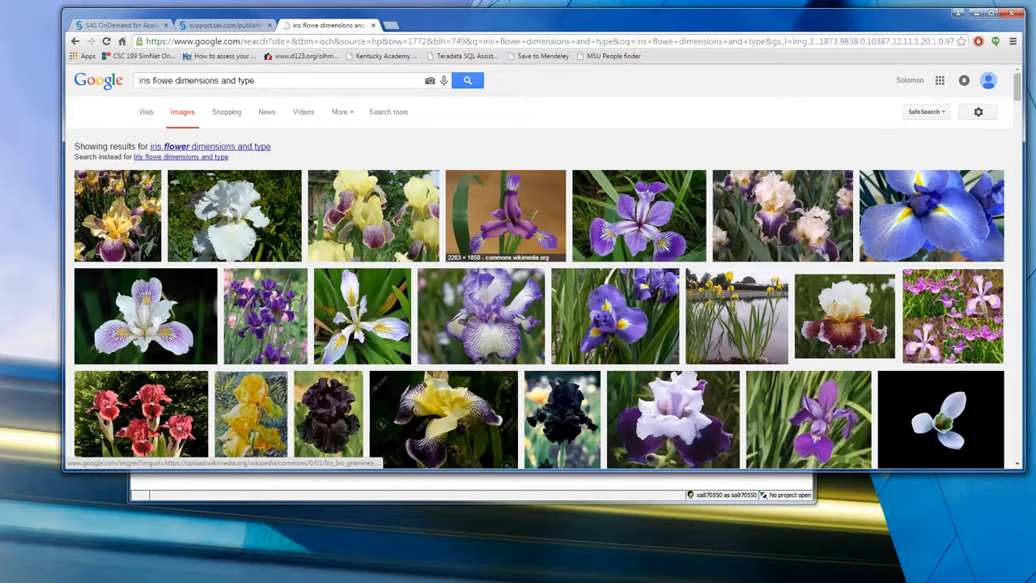
- Open the Wikipedia article on the Iris flower data set from the web results and view its scatterplot at full size, returning to the article
click(146, 112)
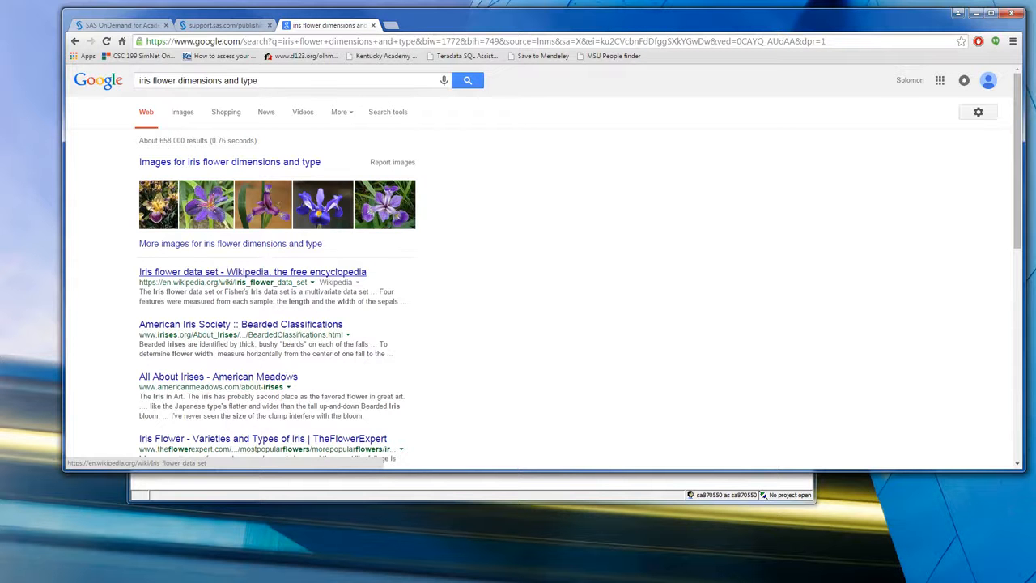
click(242, 272)
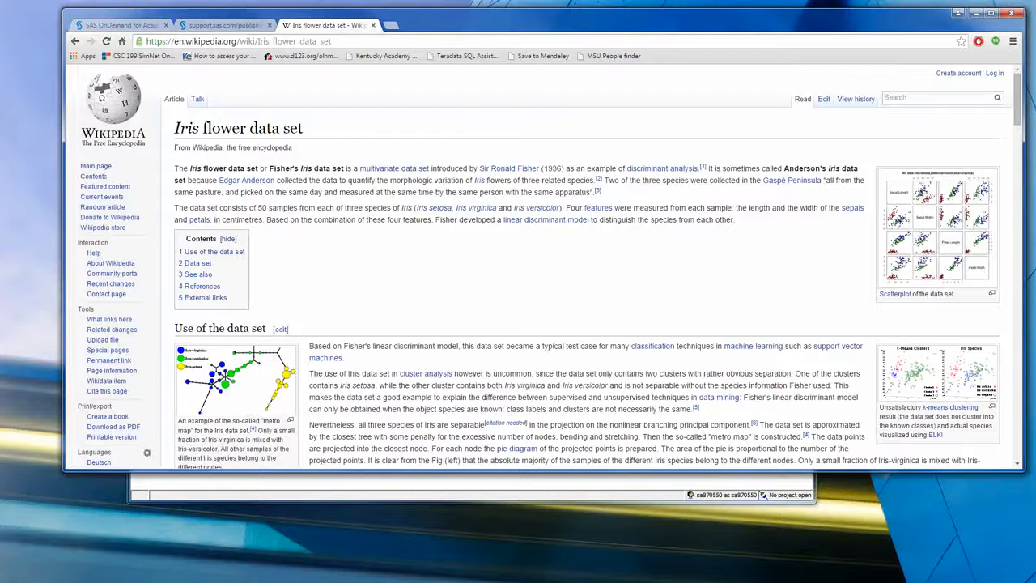
click(939, 227)
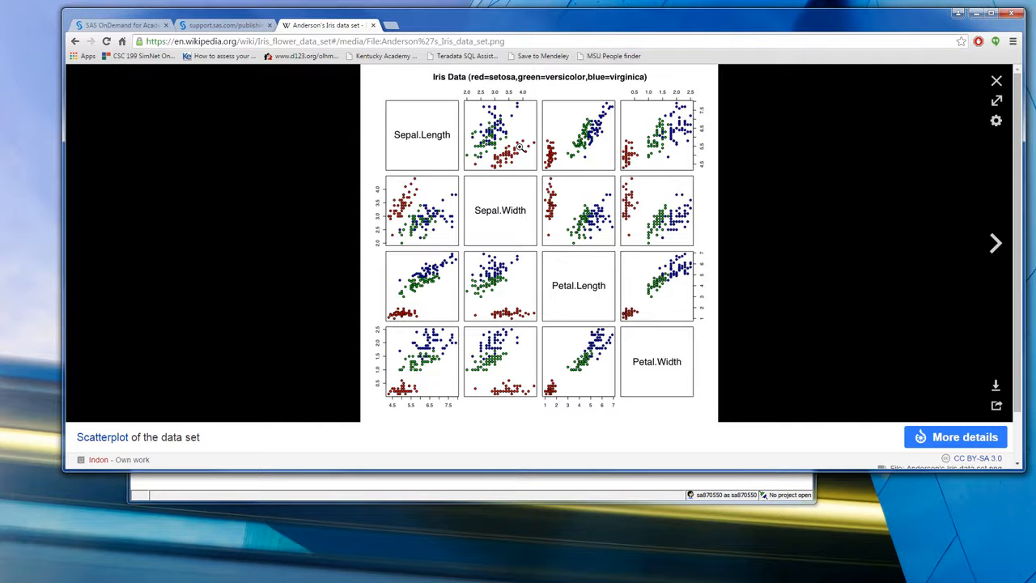
click(653, 296)
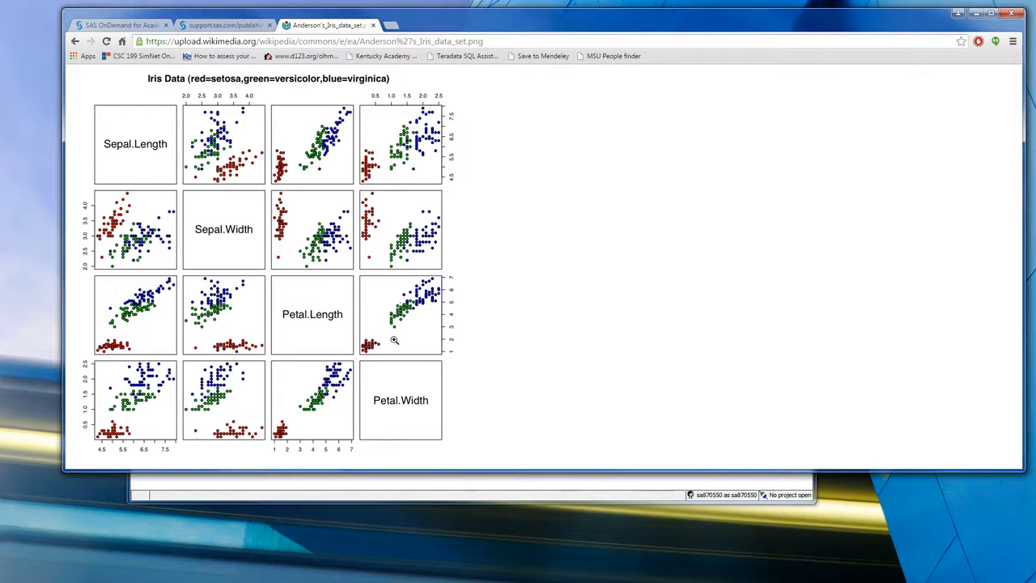
click(74, 40)
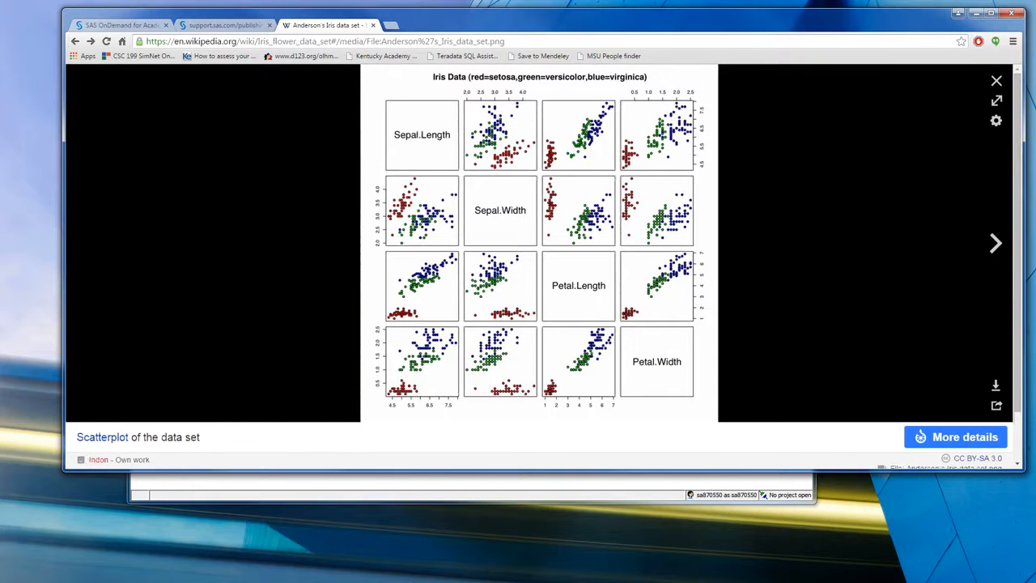
click(75, 40)
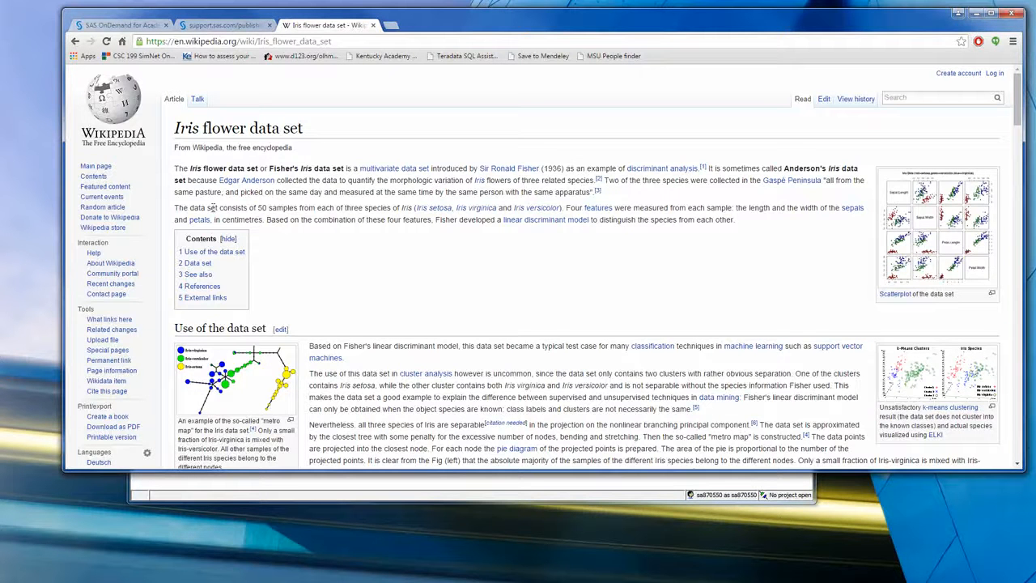
- Examine the article's description of the samples and species and the Fisher's Iris Data table with its sepal, petal and species columns
drag(212, 207, 408, 205)
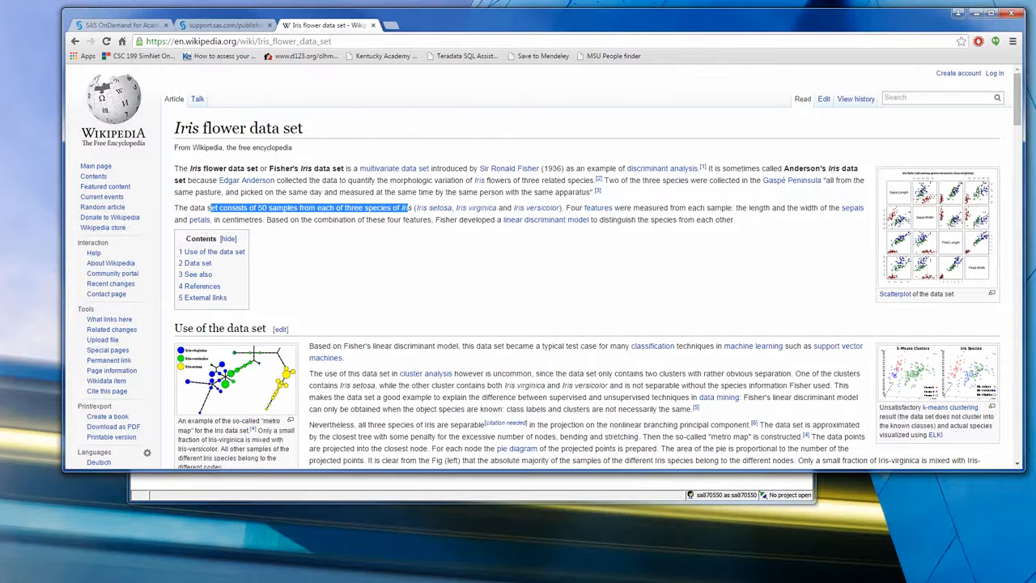
scroll(408, 208, down, 2)
scroll(420, 97, down, 4)
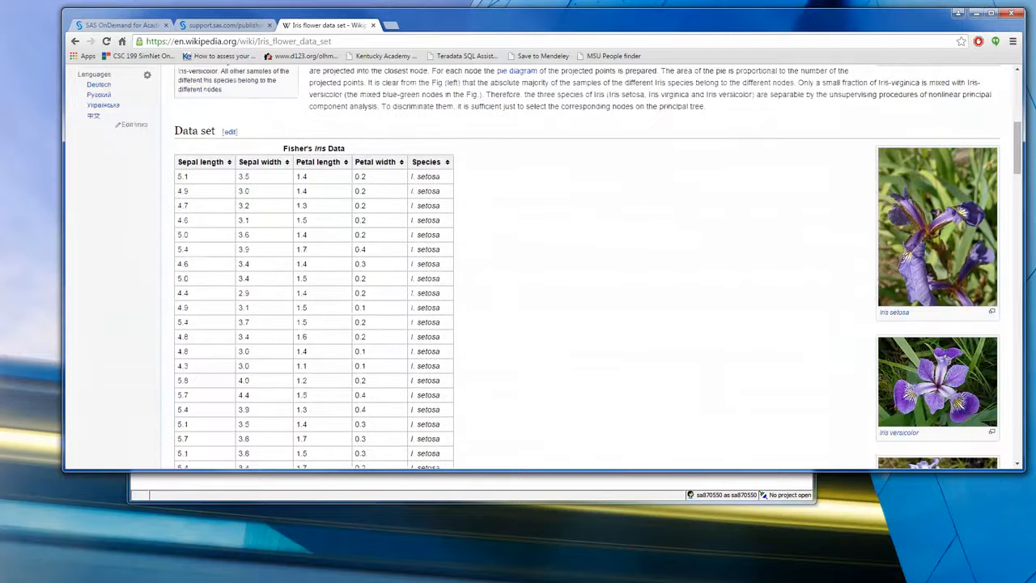
scroll(420, 97, up, 2)
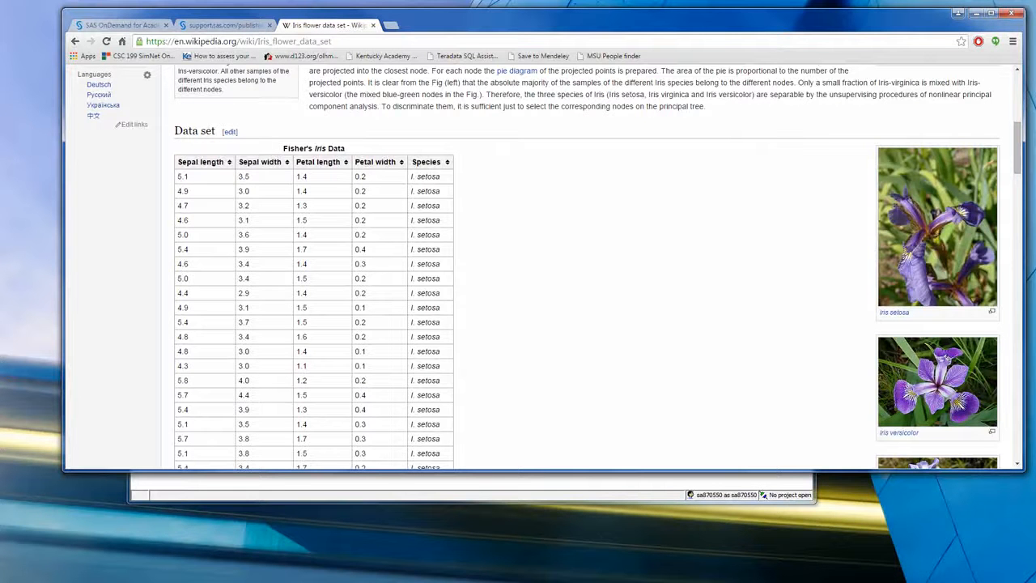
scroll(518, 267, down, 3)
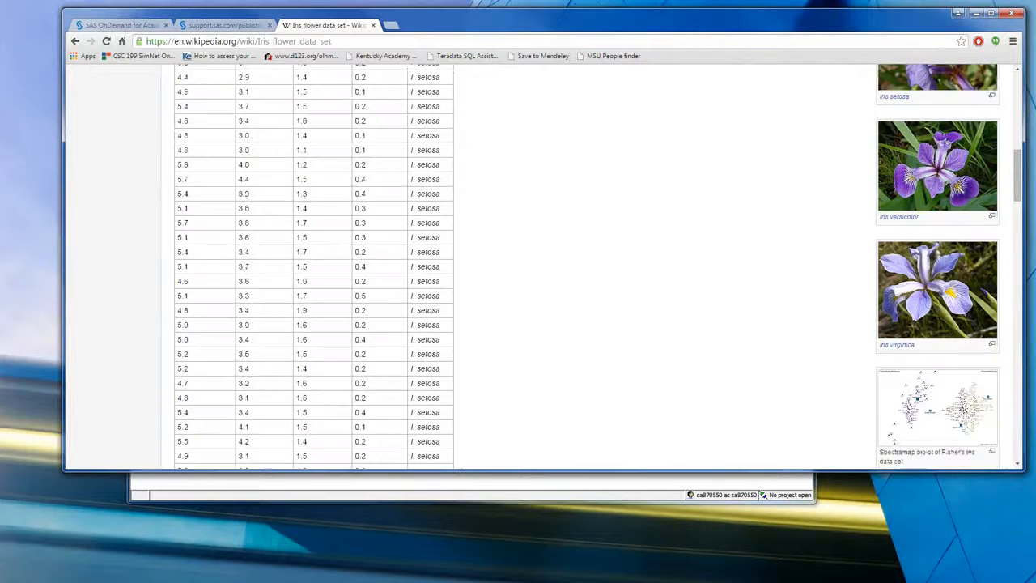
scroll(518, 267, down, 2)
scroll(518, 267, up, 5)
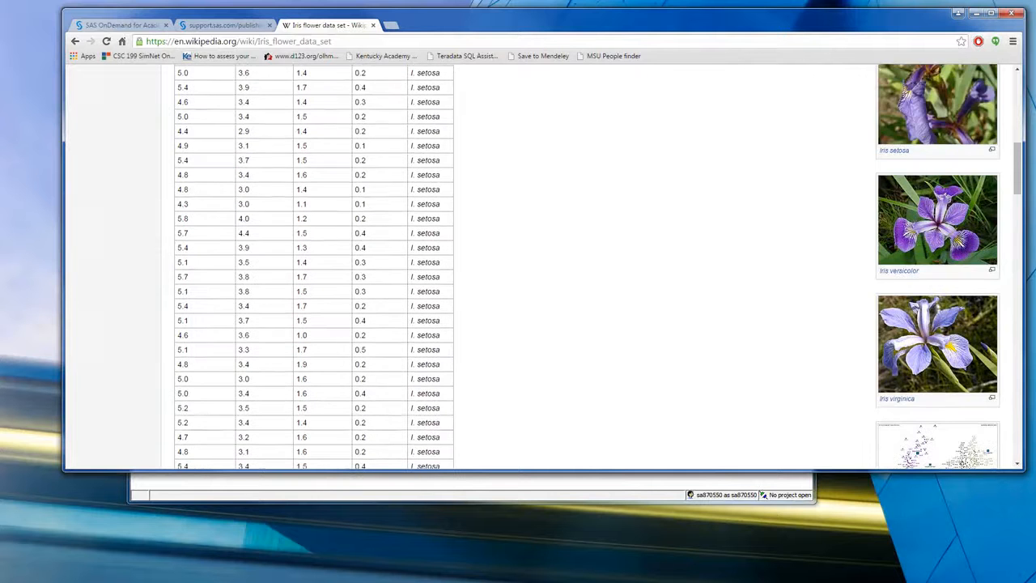
scroll(518, 267, up, 3)
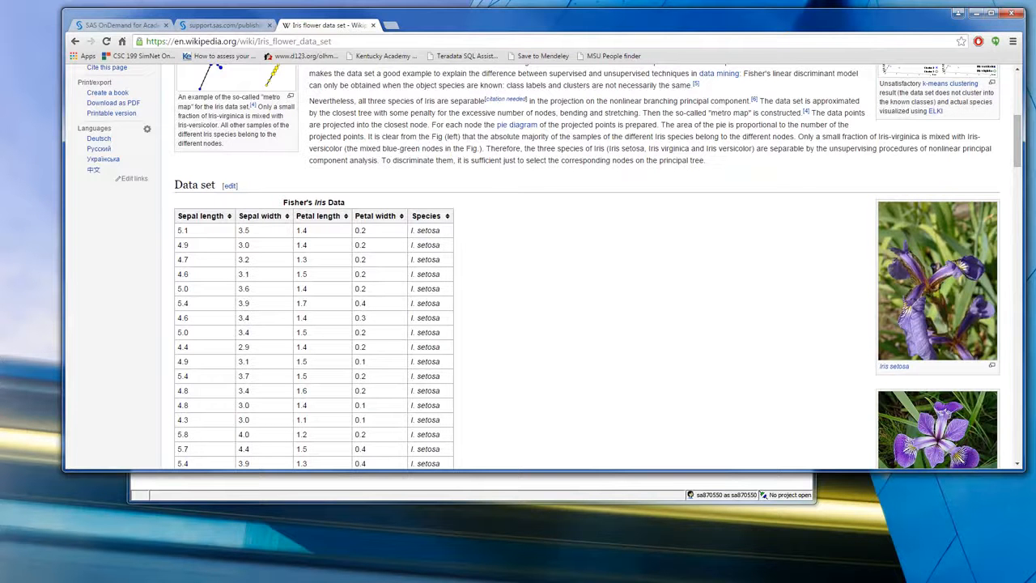
scroll(542, 267, down, 9)
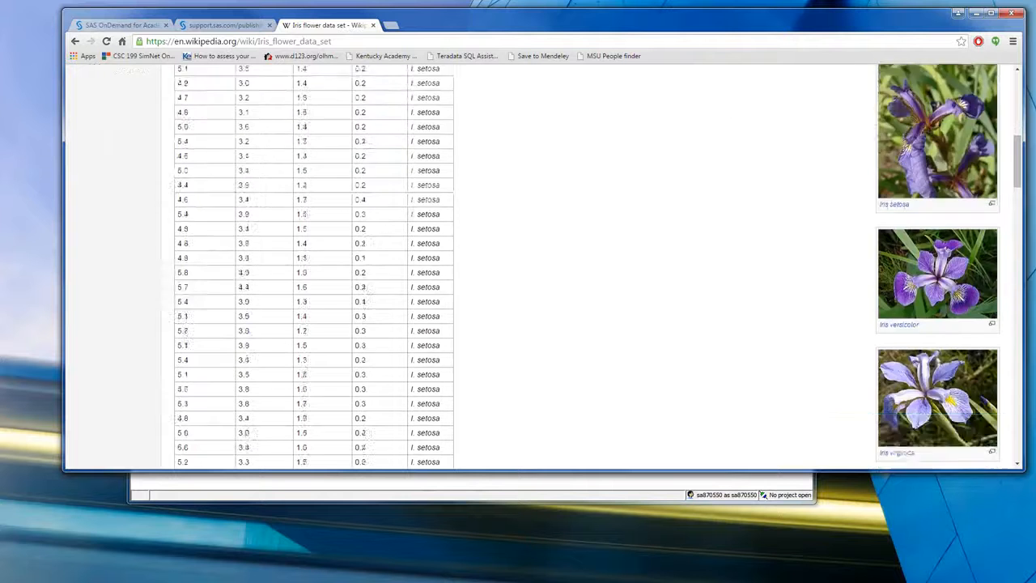
scroll(542, 267, down, 4)
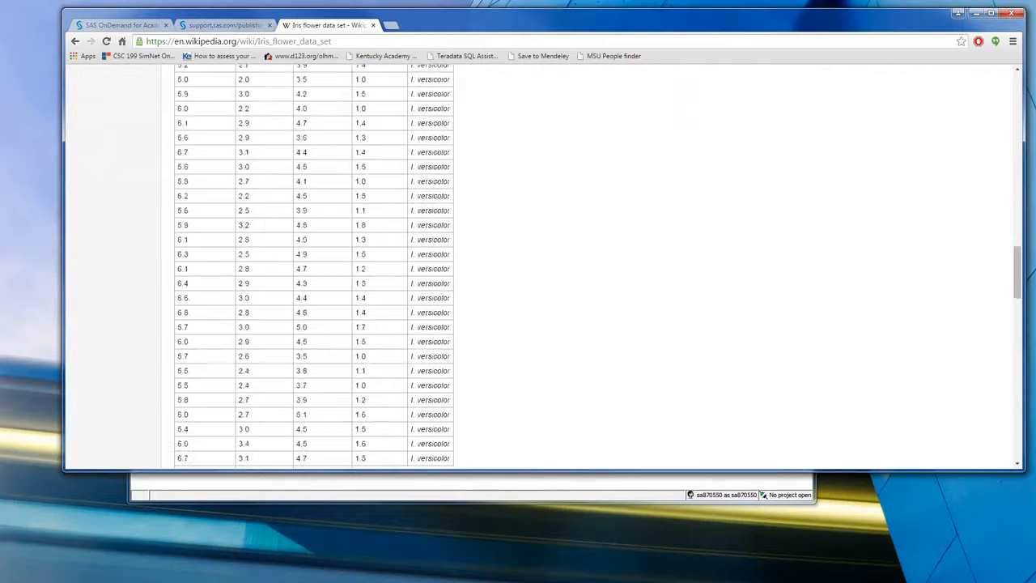
scroll(542, 267, up, 12)
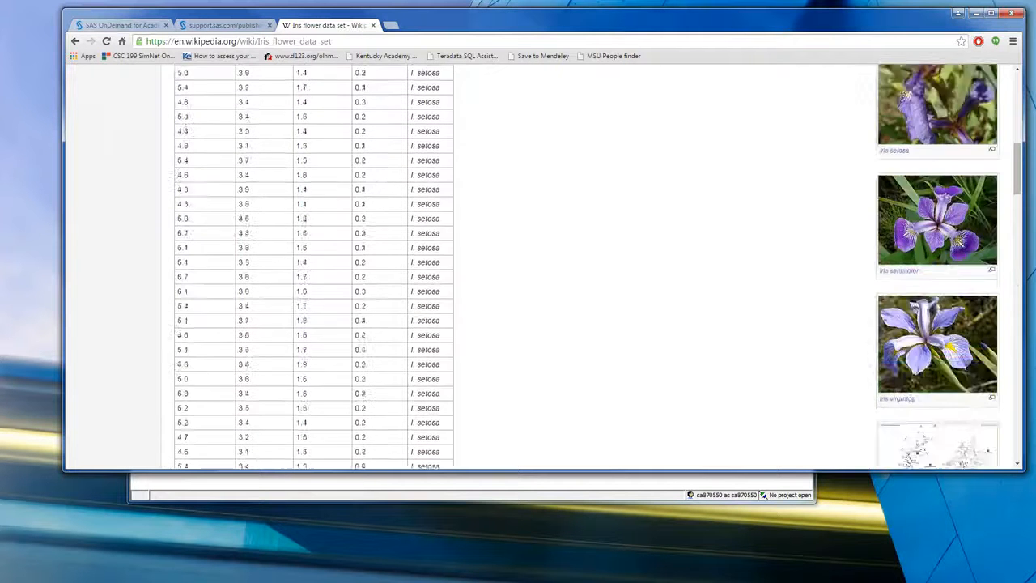
scroll(542, 267, up, 3)
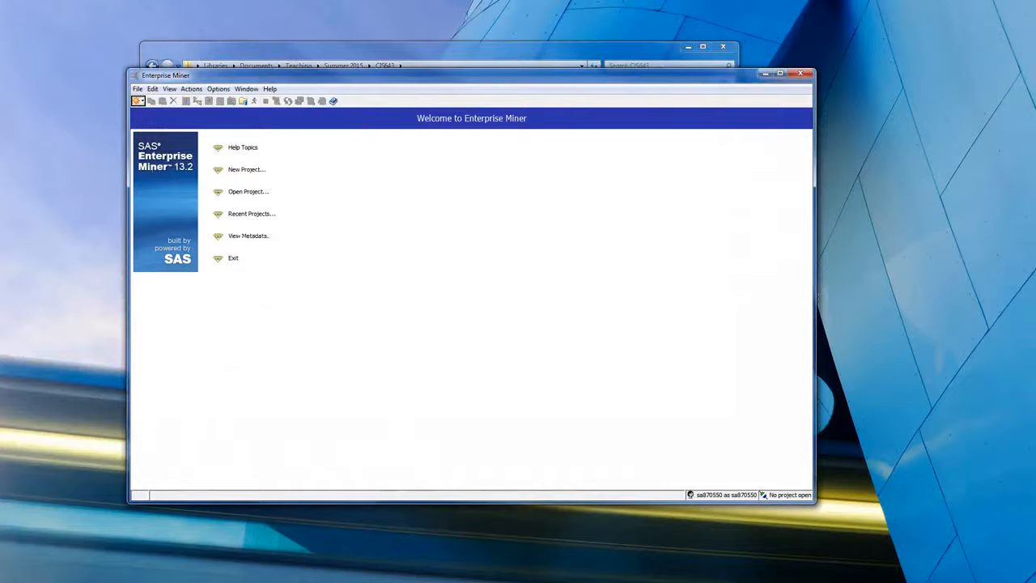
- Create a new Enterprise Miner project named IrisDemoDecisionTree, keeping the default SAS server, server directory and folder location
click(246, 169)
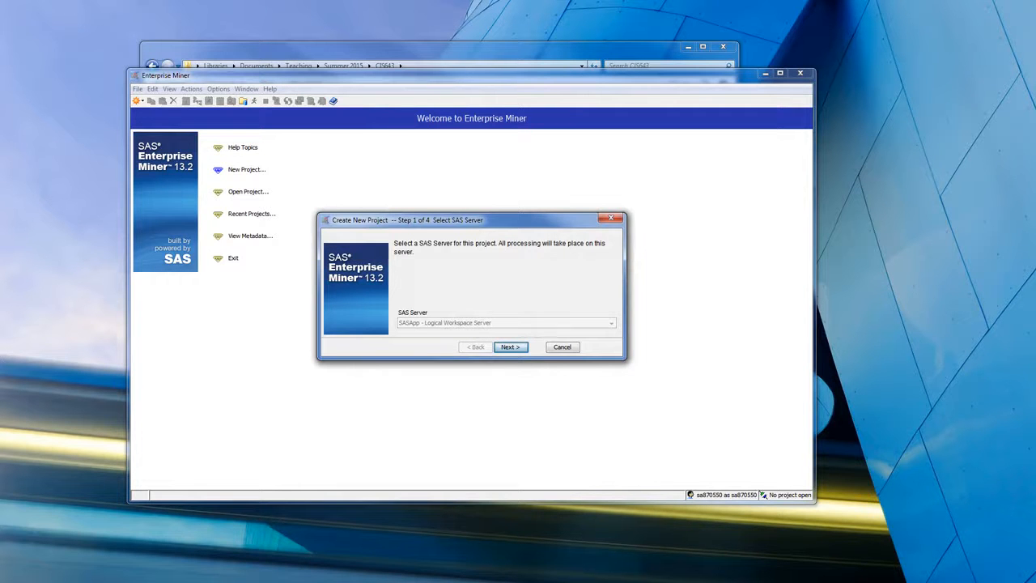
key(Return)
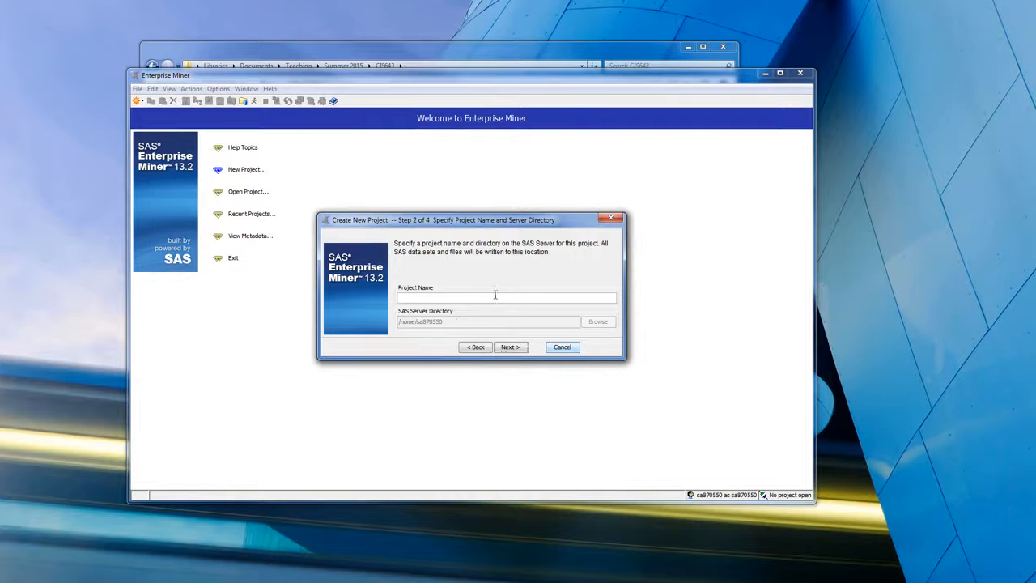
click(495, 298)
text(IrisDemoDecisionTree)
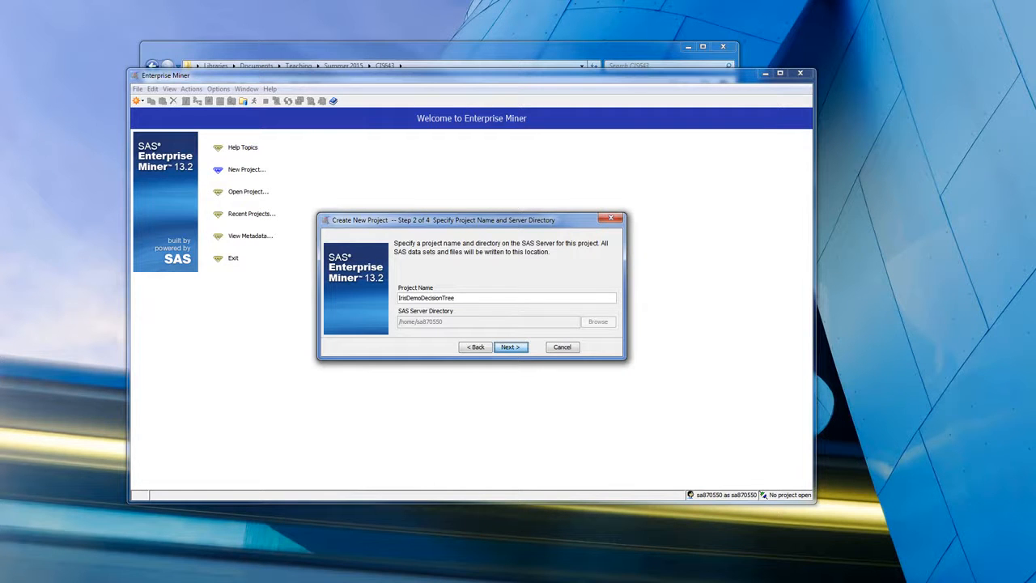
key(Return)
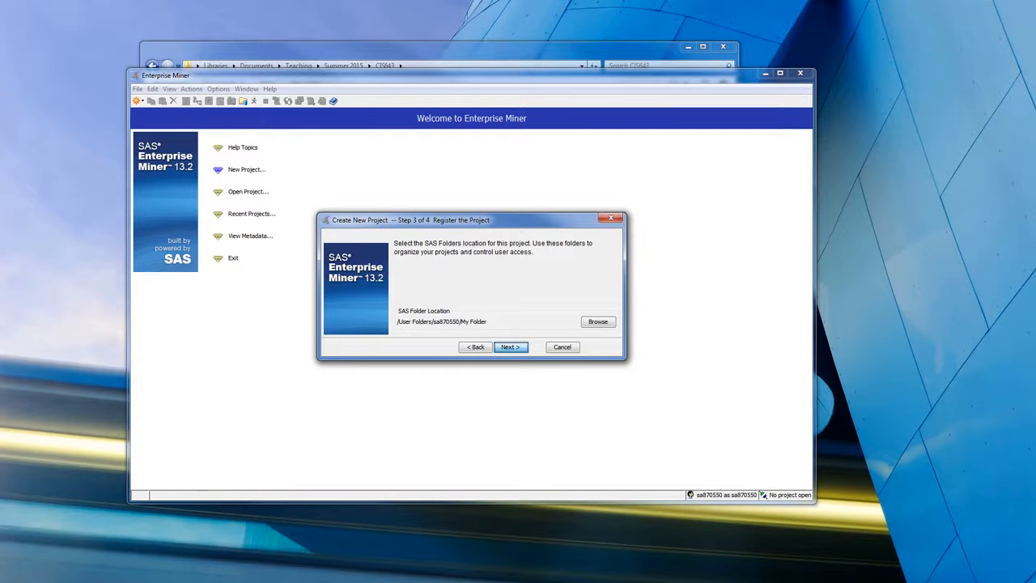
key(Return)
key(Return)
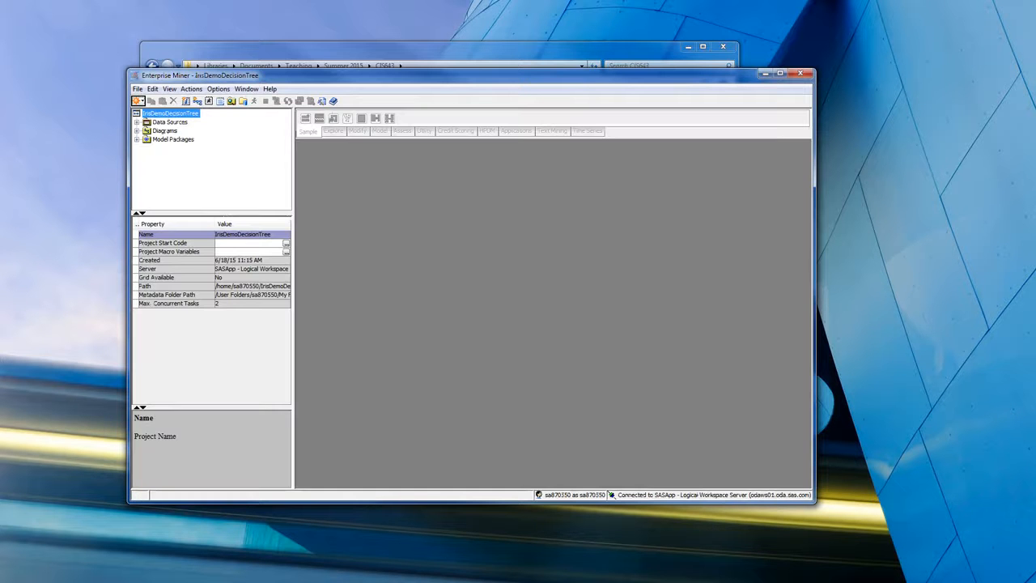
- Generate only the Fisher-Anderson Iris sample data source, excluding all the other sample data sets
click(148, 122)
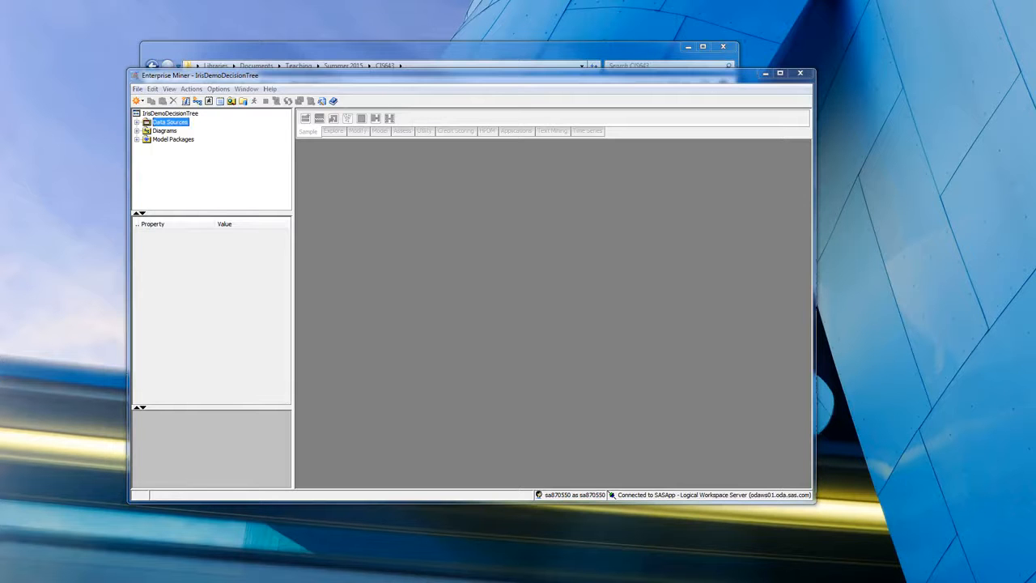
click(164, 130)
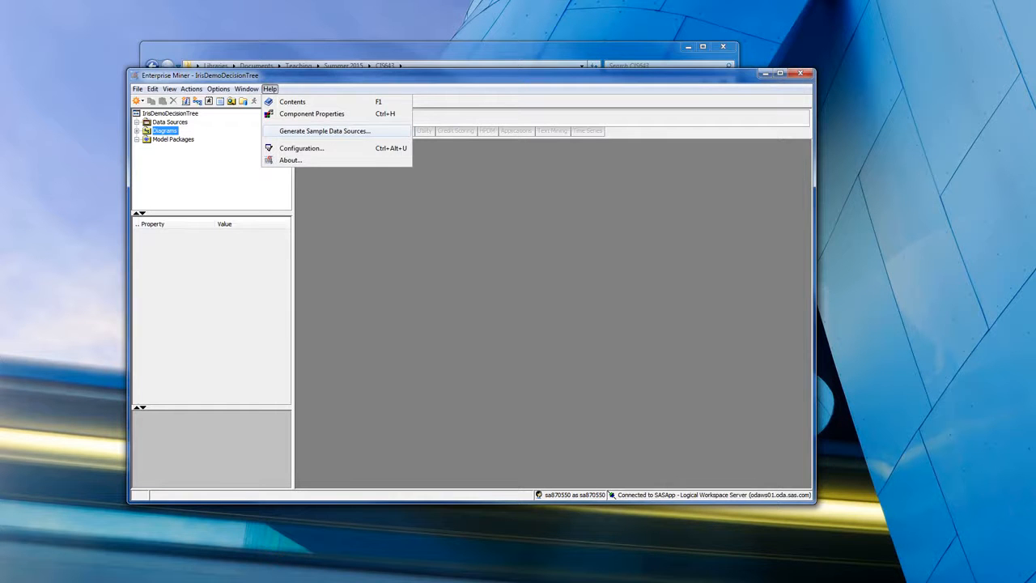
click(324, 132)
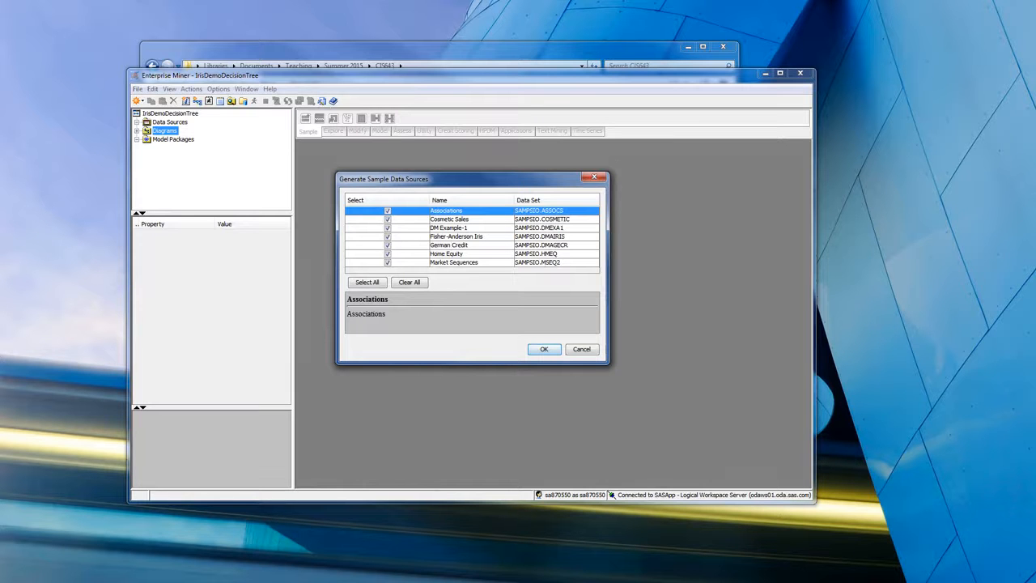
click(456, 237)
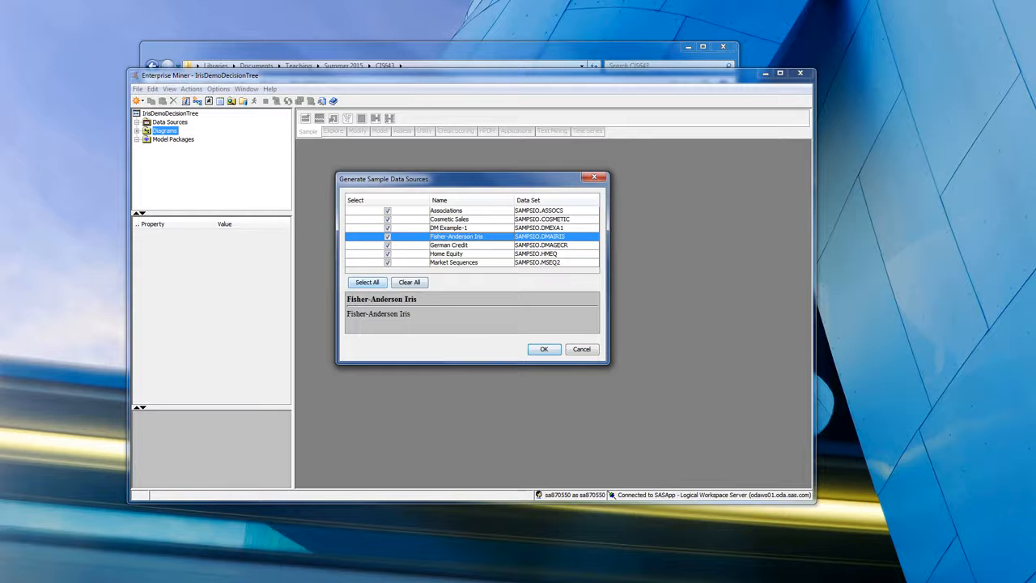
click(387, 211)
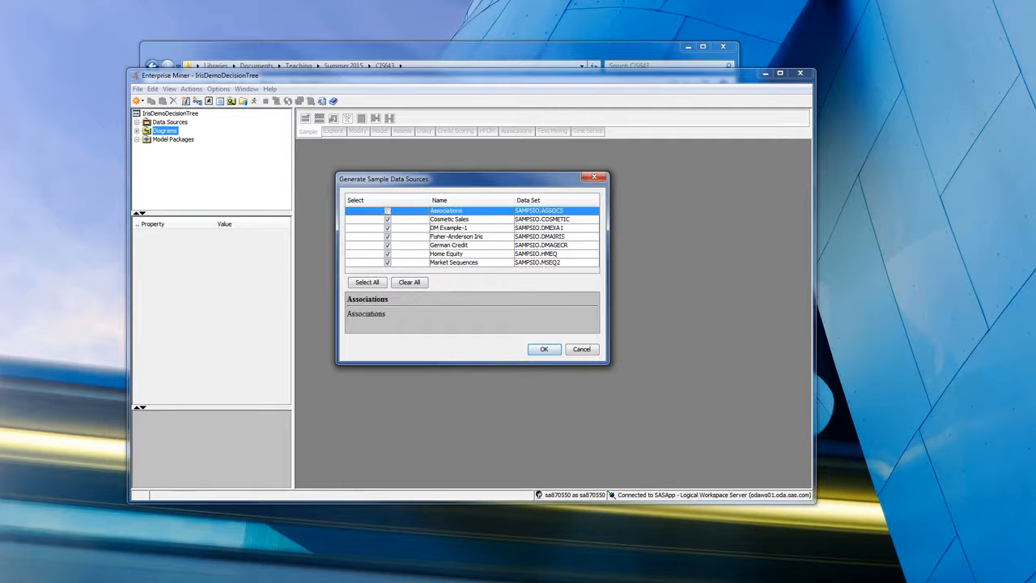
click(388, 219)
click(388, 228)
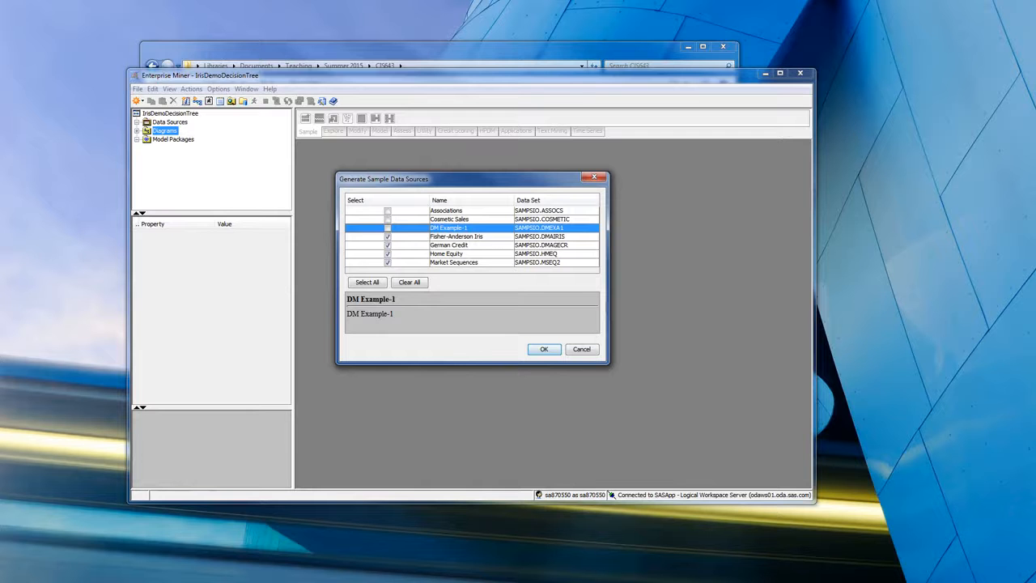
click(388, 245)
click(388, 254)
click(388, 262)
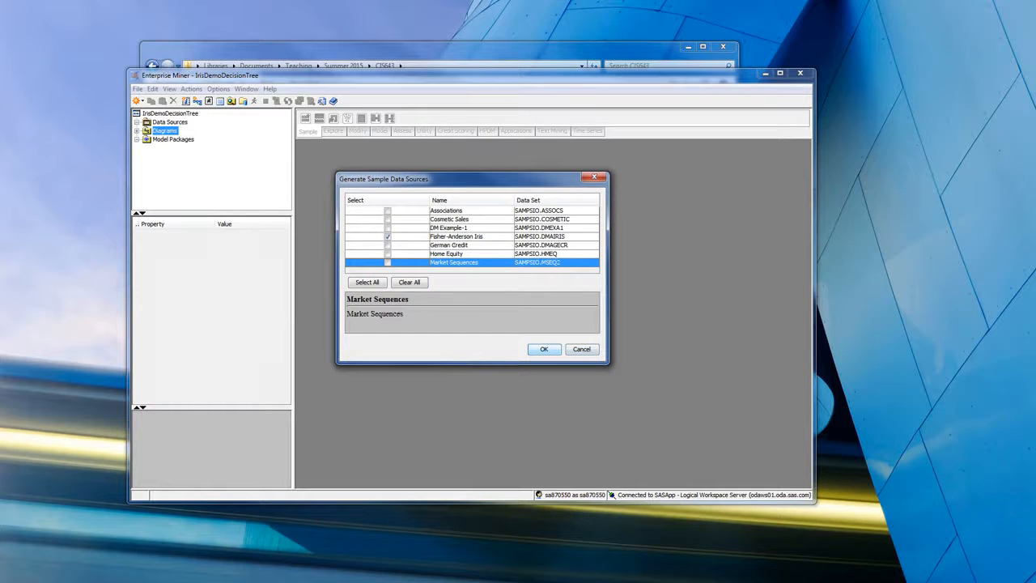
click(544, 348)
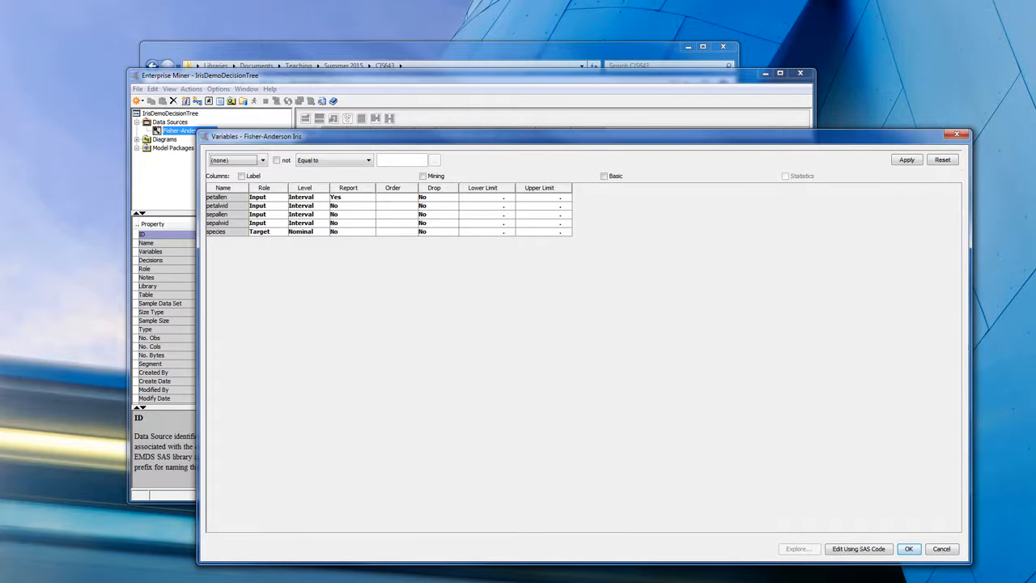
- View the role choices for the petallen variable of the Fisher-Anderson Iris data source, leaving its variables without saving changes
click(267, 197)
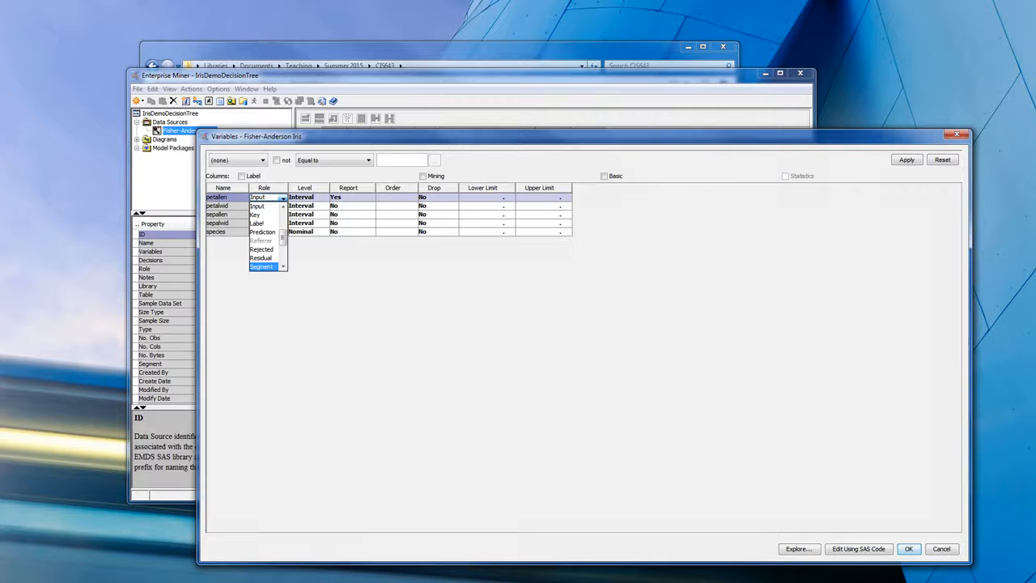
key(Escape)
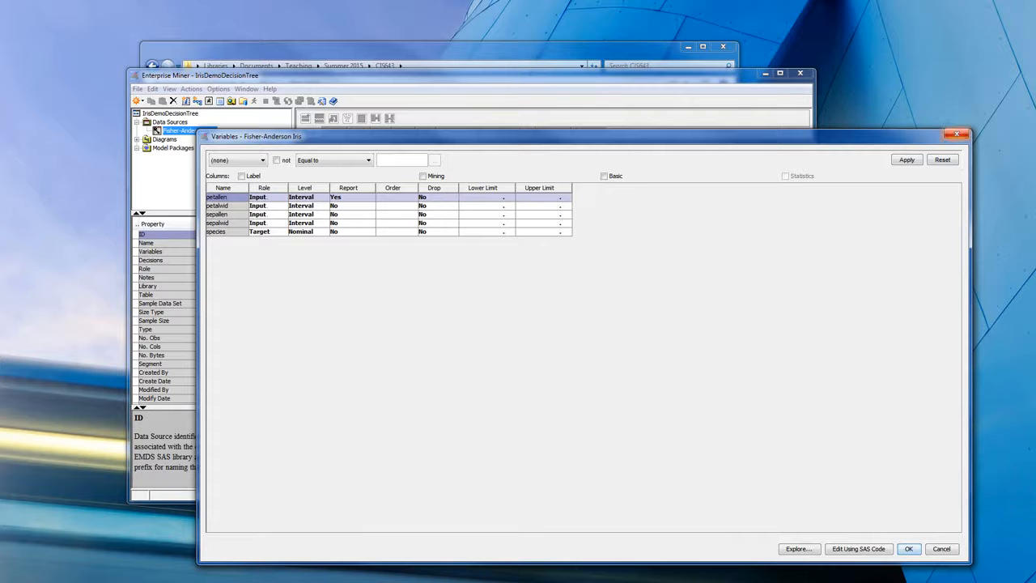
click(957, 134)
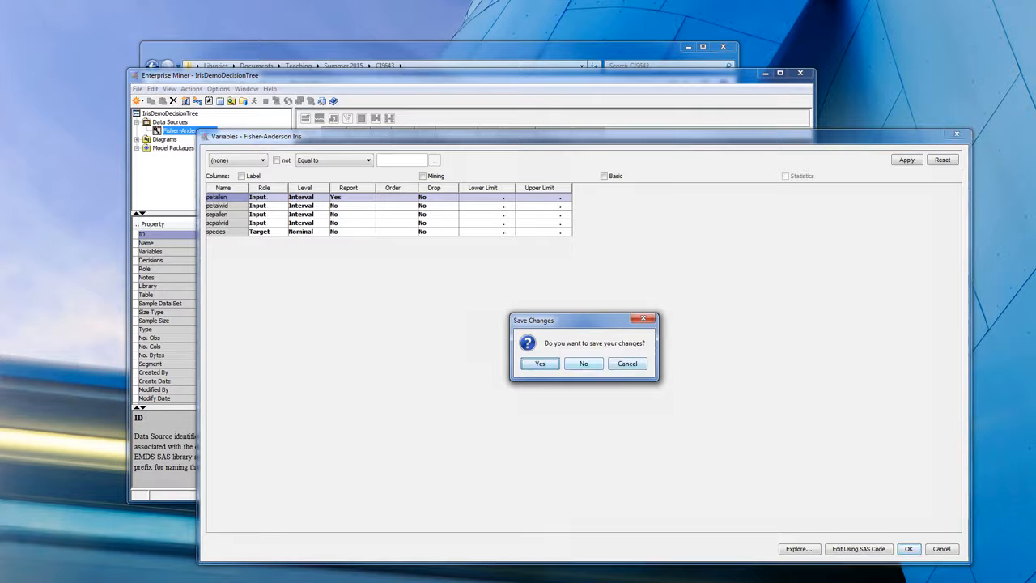
click(584, 364)
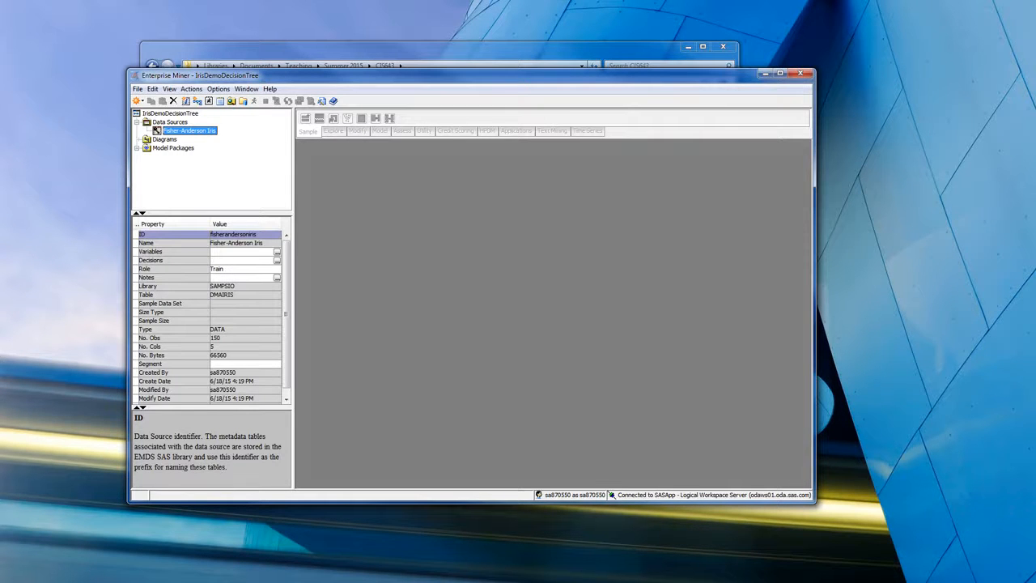
- Create a diagram named IrisClassfication and place the Fisher-Anderson Iris data source in it
click(165, 140)
right_click(165, 141)
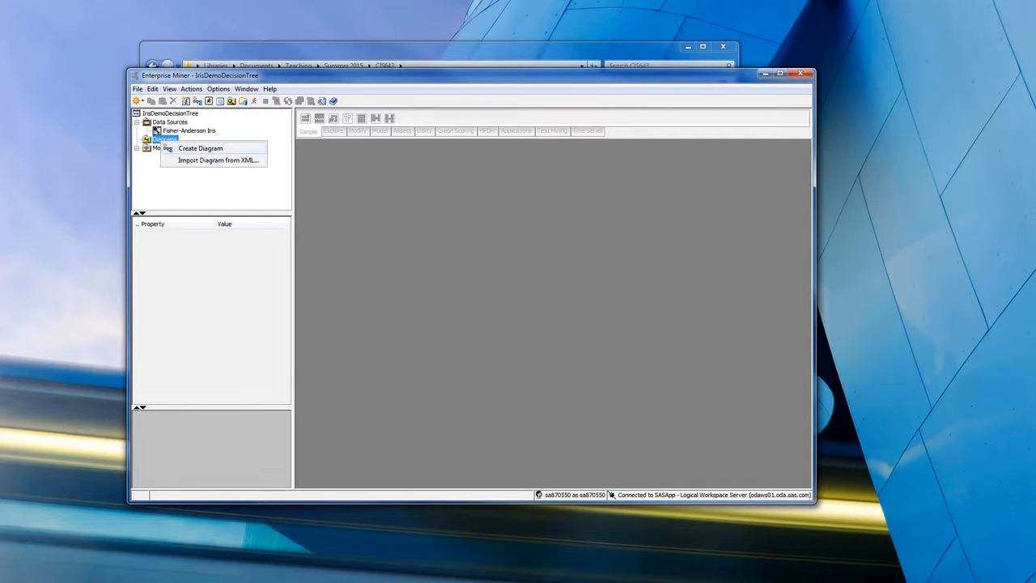
click(167, 149)
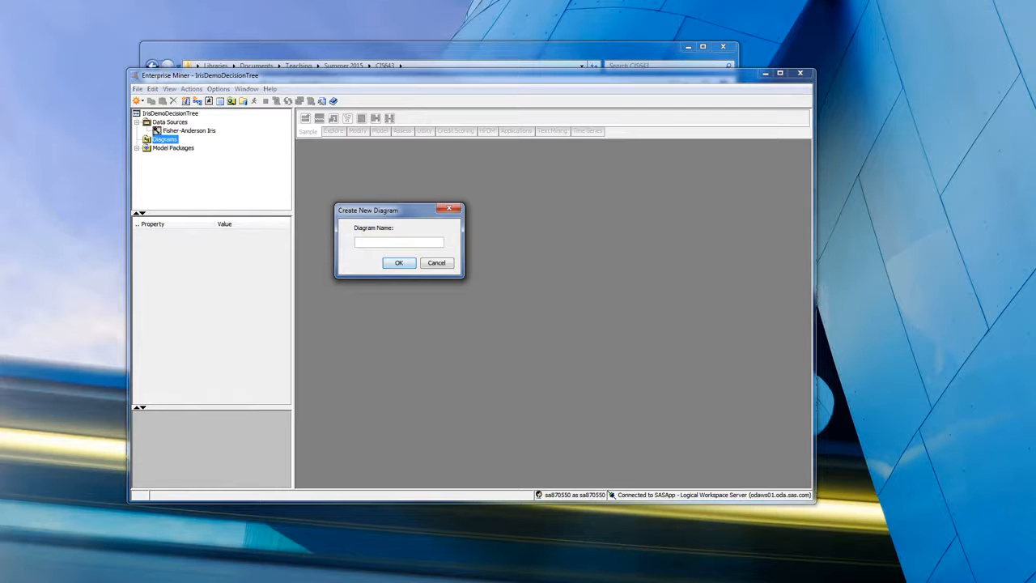
text(Iris)
text(D)
text(lass)
text(ification)
key(Return)
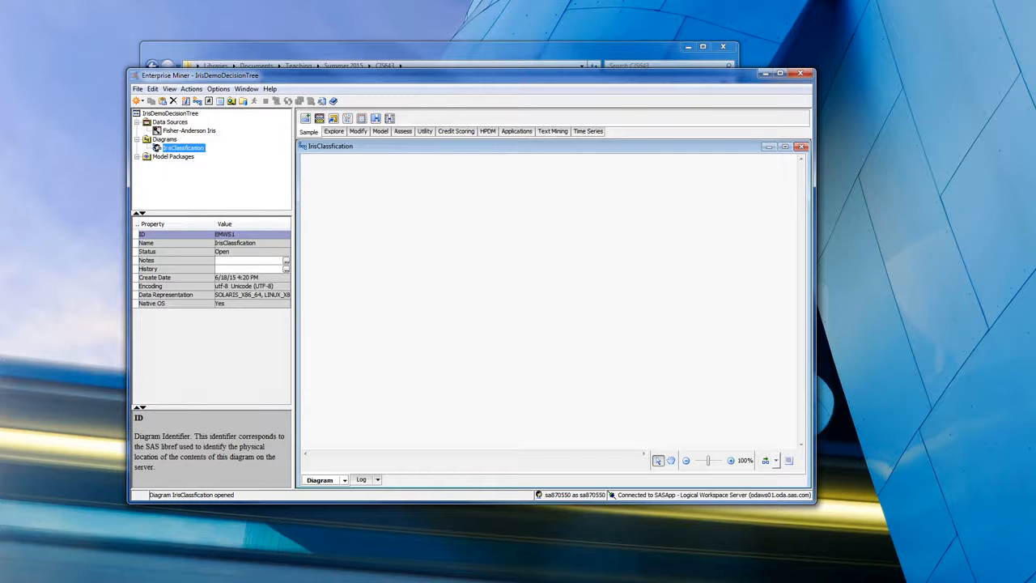
drag(189, 130, 358, 232)
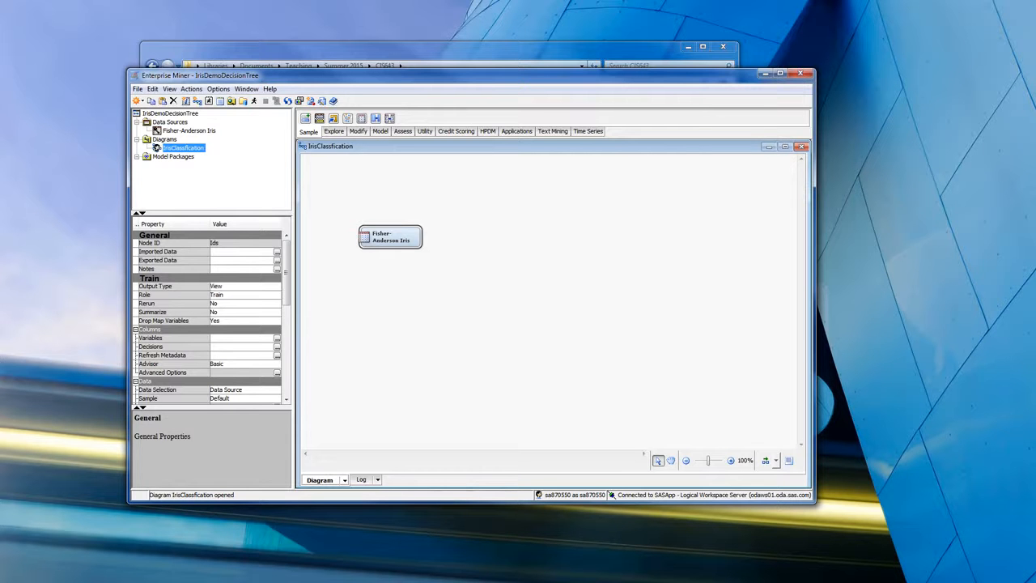
- Examine the node tools available in the Sample, Explore, Modify and Model categories
click(334, 132)
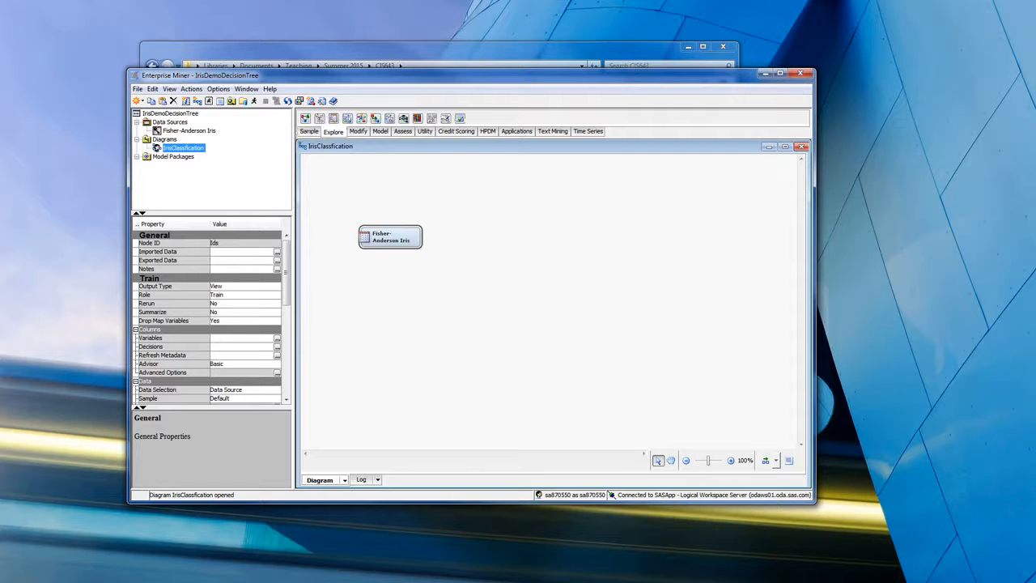
click(357, 131)
click(380, 131)
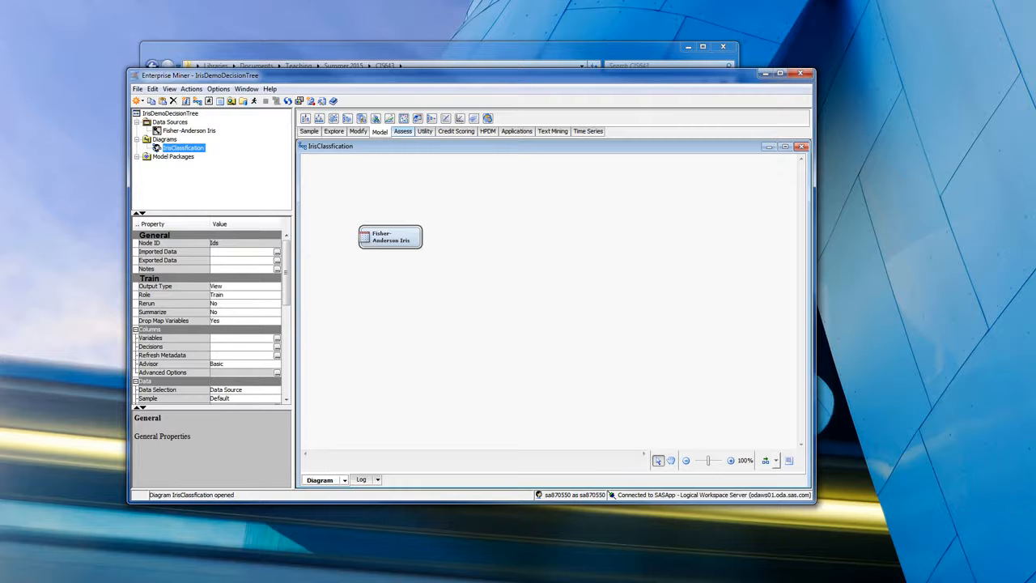
click(309, 131)
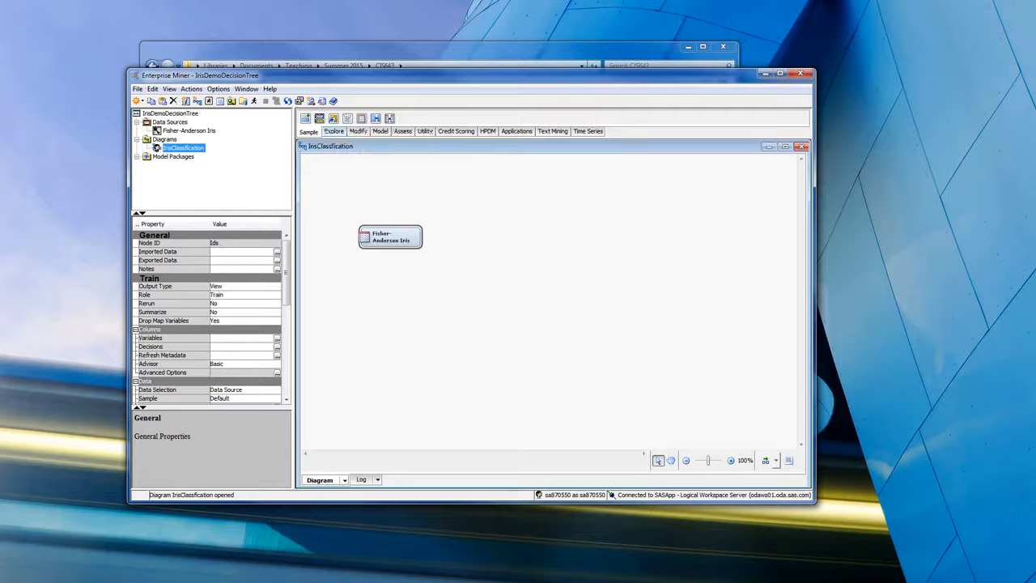
click(333, 131)
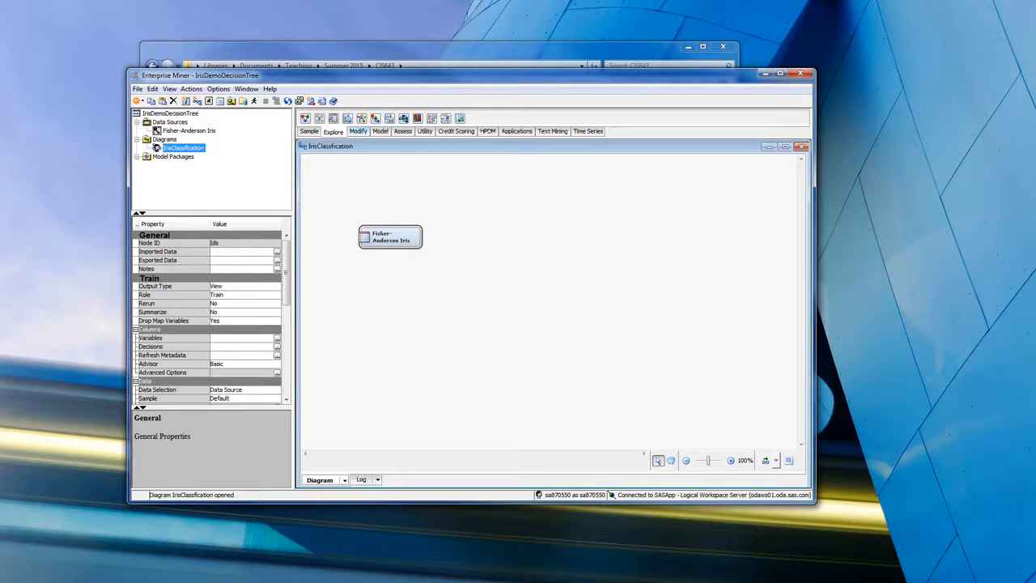
click(358, 131)
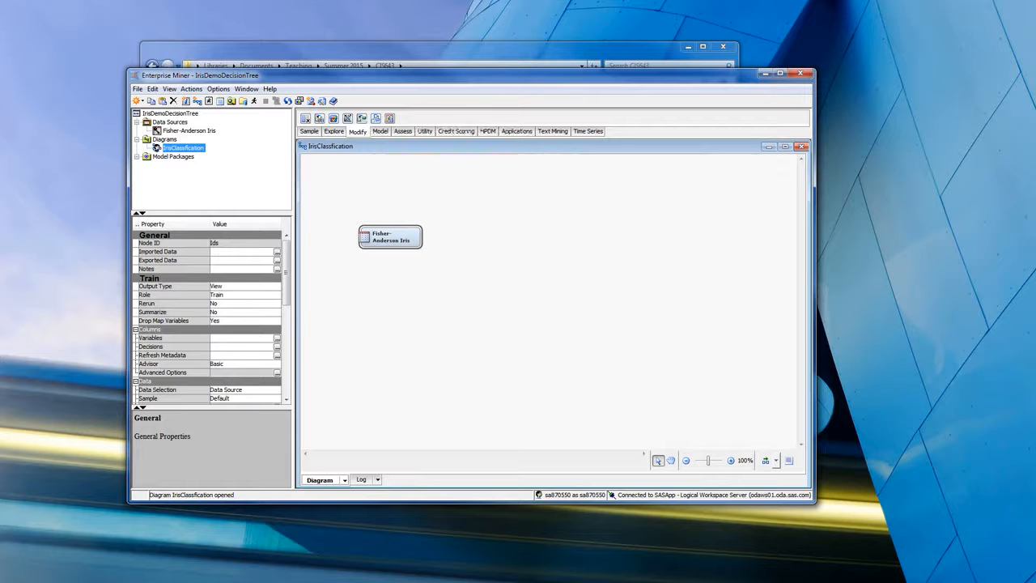
click(379, 131)
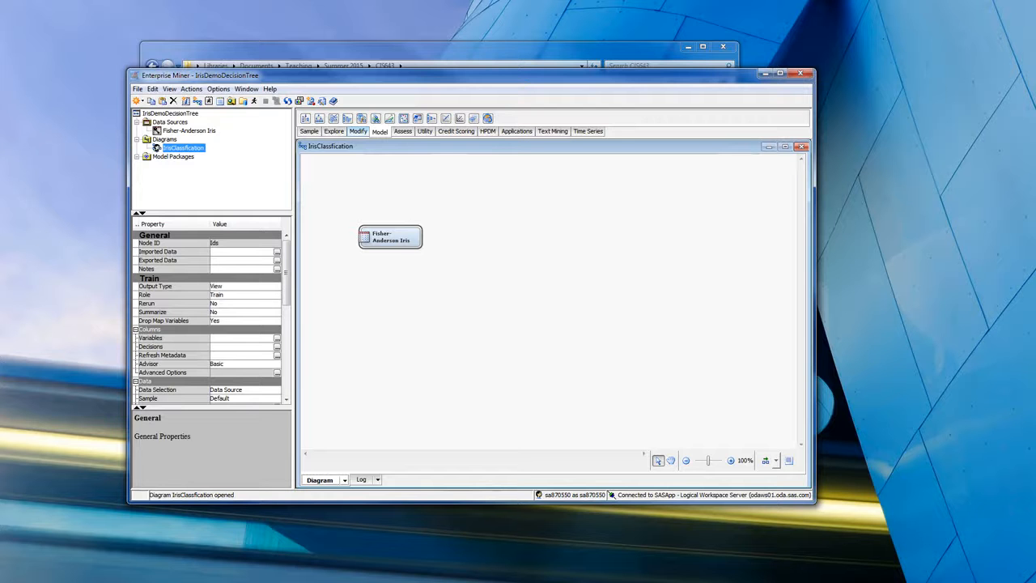
click(357, 131)
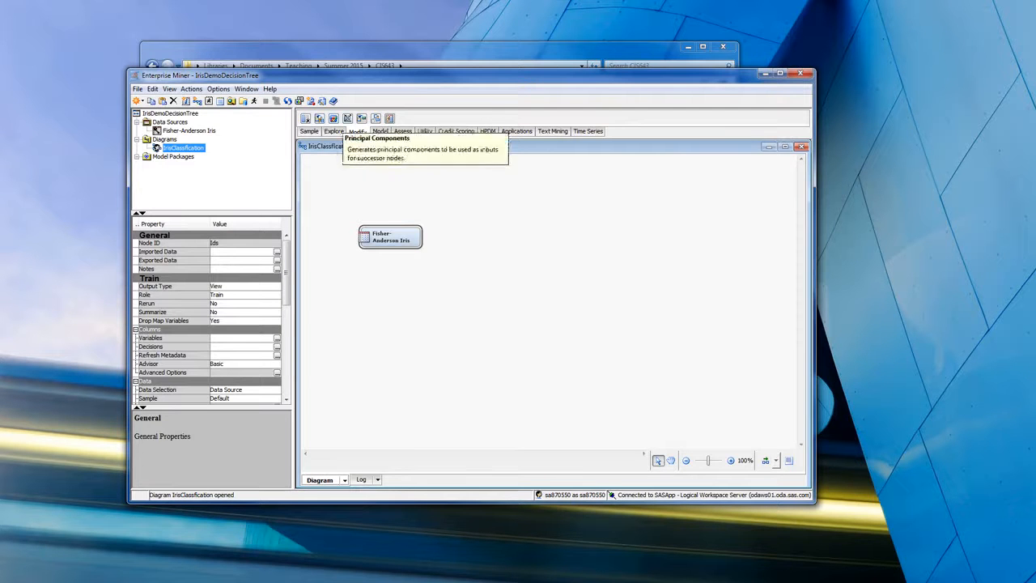
- Add a Decision Tree node beside the Fisher-Anderson Iris node and connect the data source to it
click(380, 132)
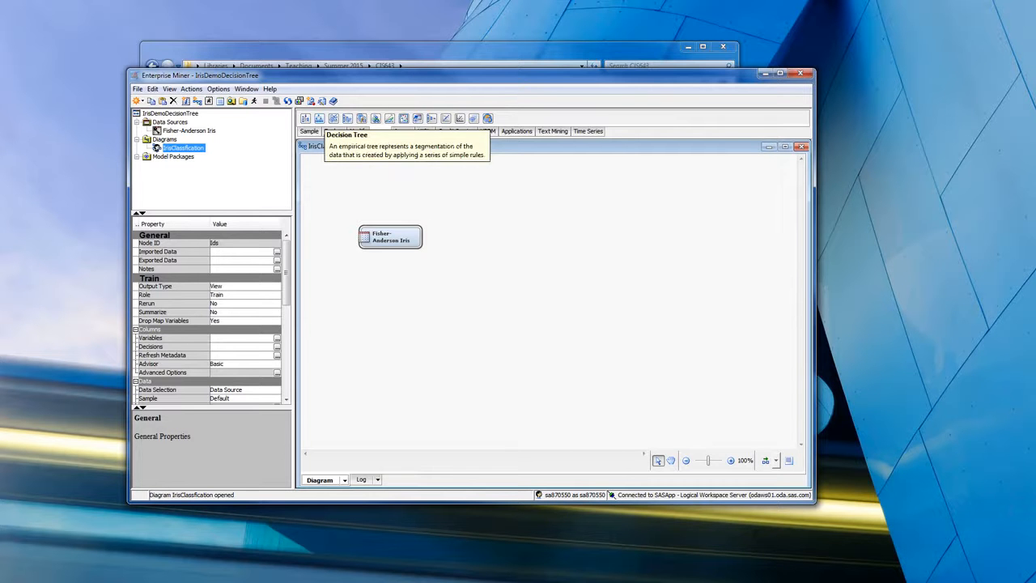
drag(322, 118, 520, 245)
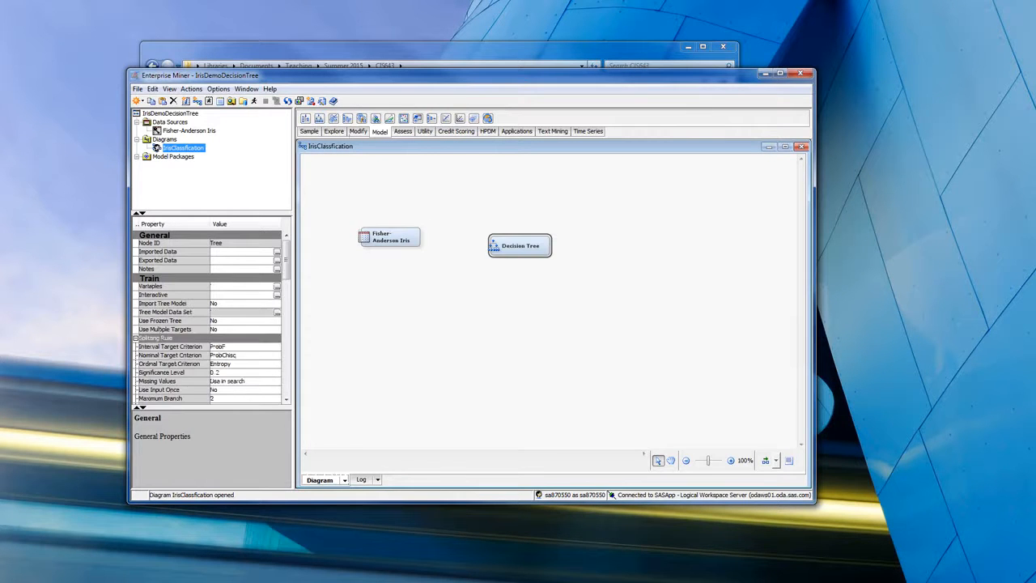
drag(437, 235, 495, 245)
- Review the Decision Tree node's variables with all rows selected and accept their existing settings
click(206, 285)
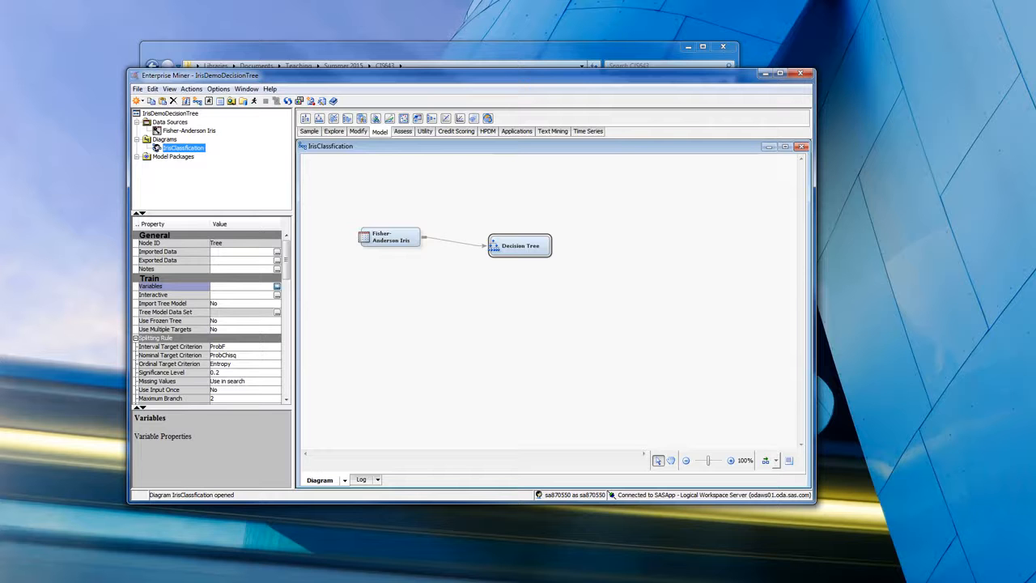
click(277, 285)
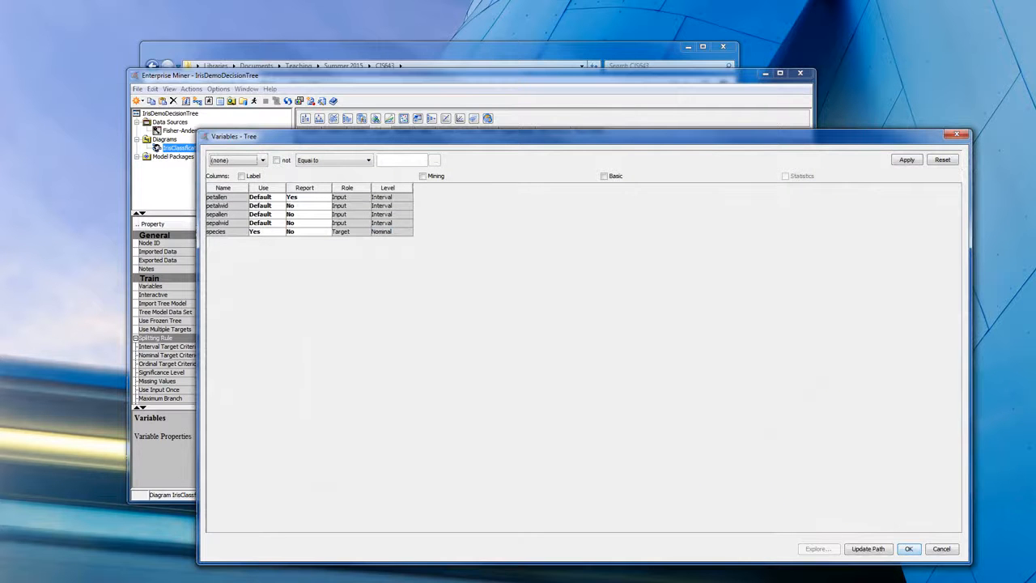
click(306, 197)
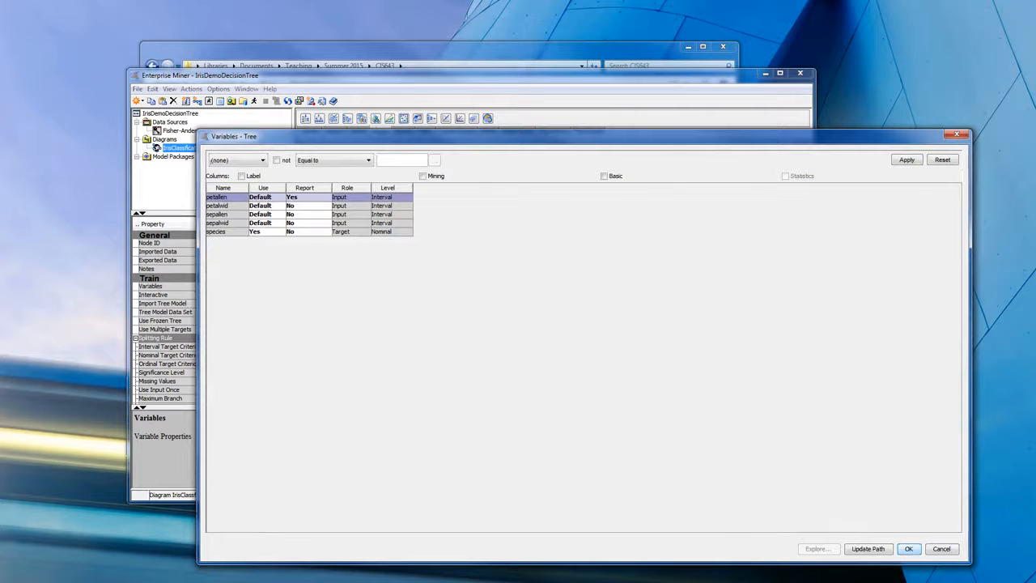
key(ctrl+a)
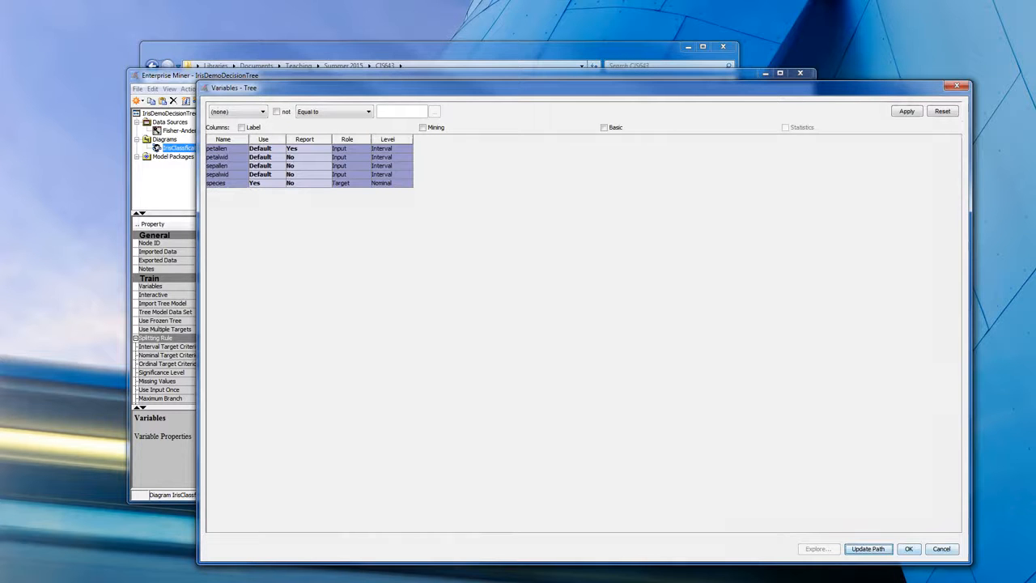
click(908, 548)
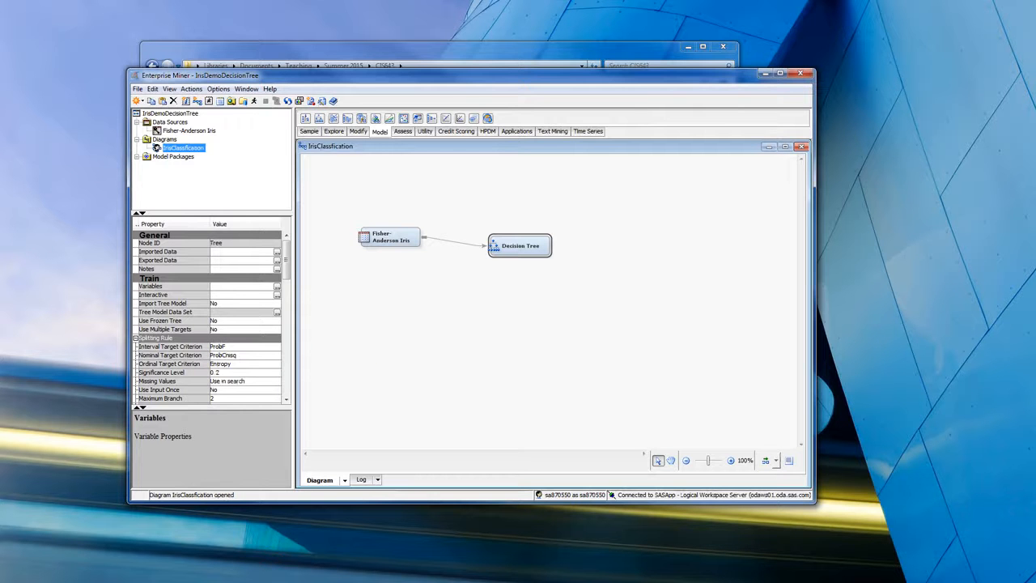
- Select all the Decision Tree node's variables, from petallen to species, then update the path and accept the settings
click(277, 287)
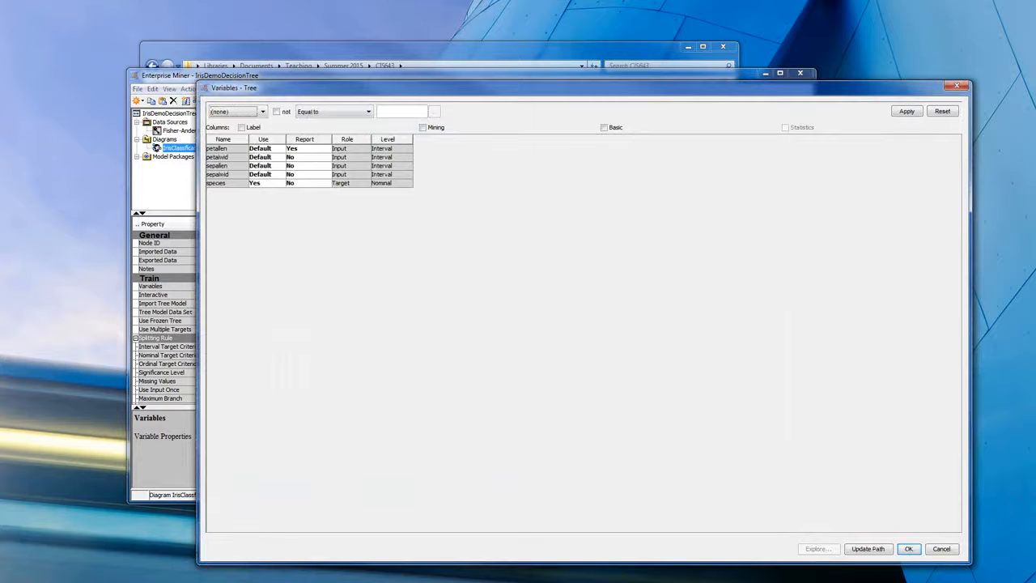
drag(227, 148, 228, 183)
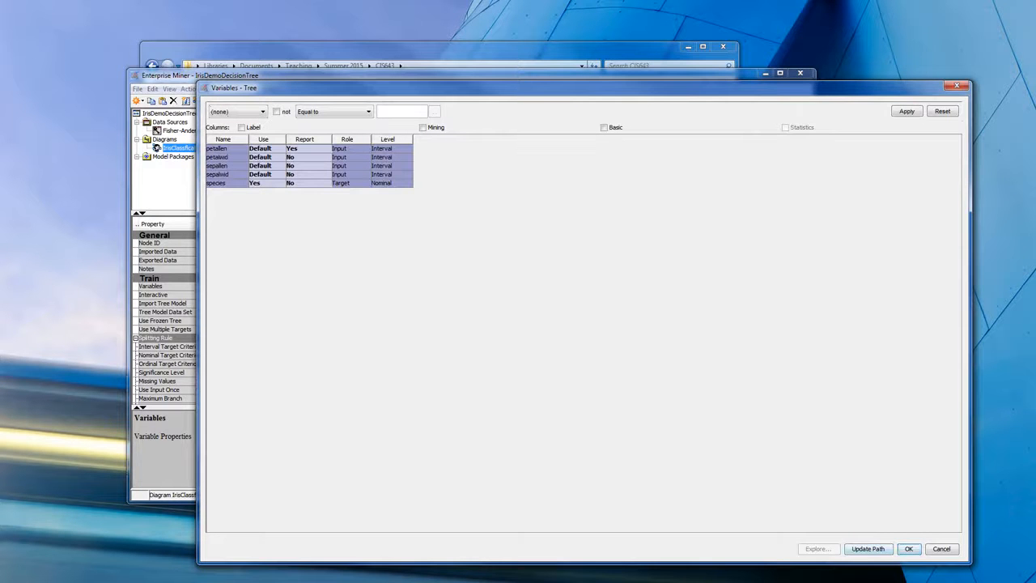
click(868, 548)
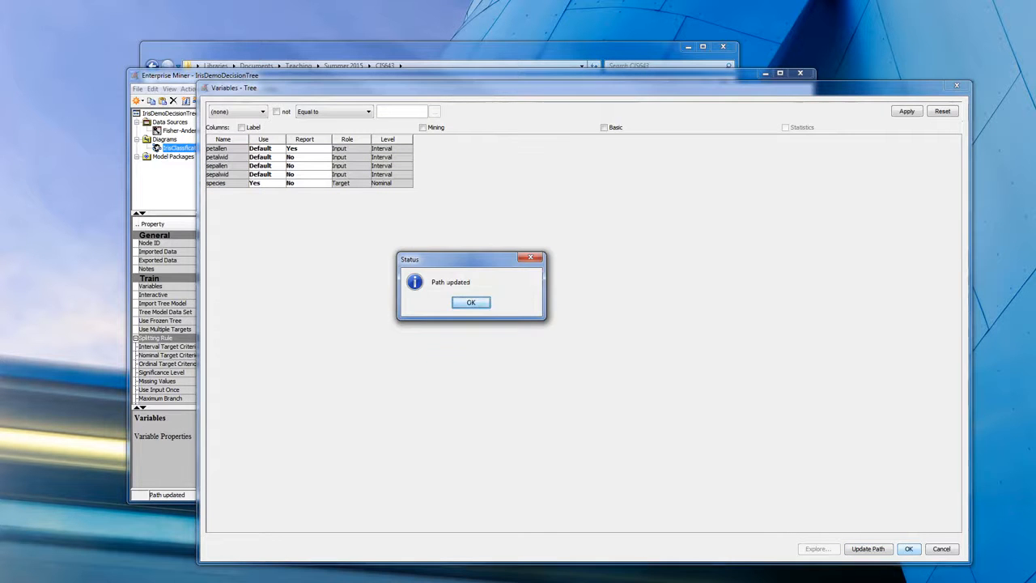
key(Return)
key(Tab)
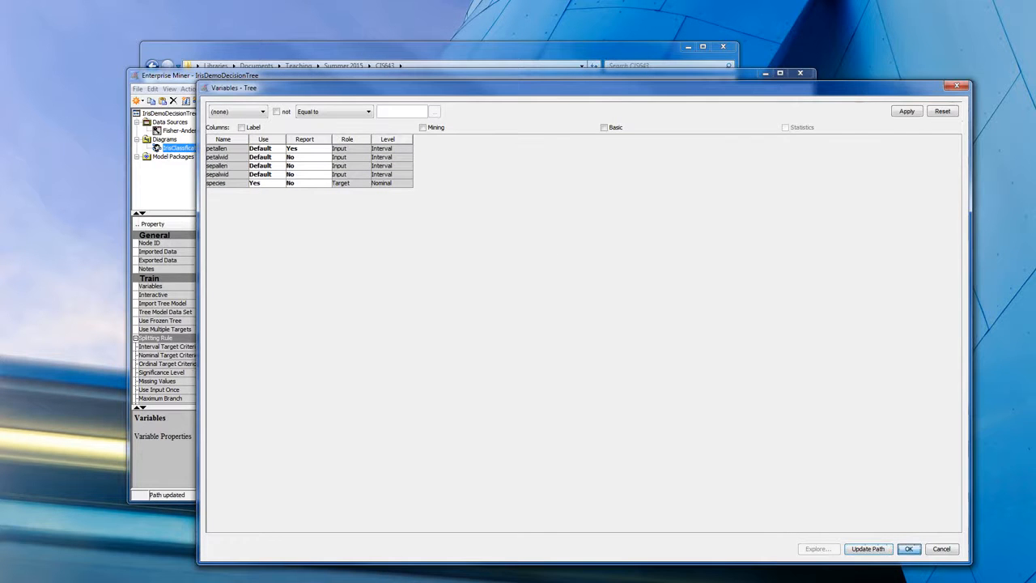
key(Return)
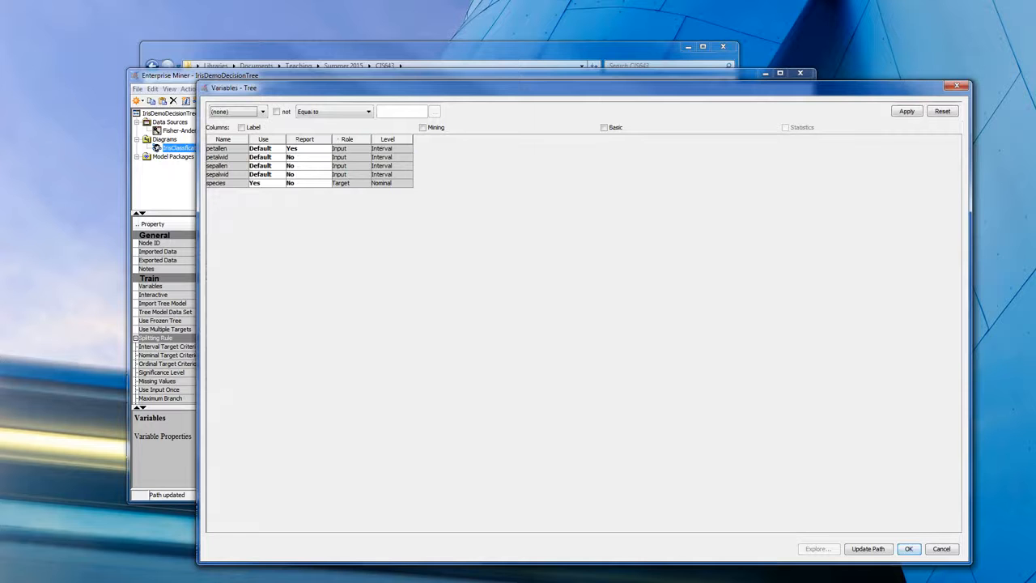
- Reselect the variable rows from petallen to species and accept the Decision Tree node's variable settings
drag(223, 149, 224, 183)
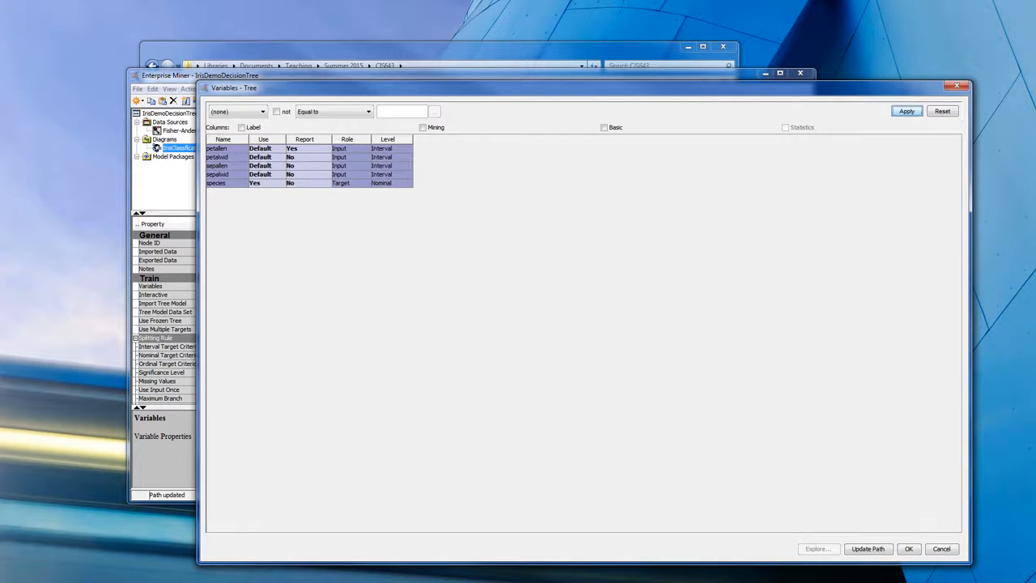
click(909, 548)
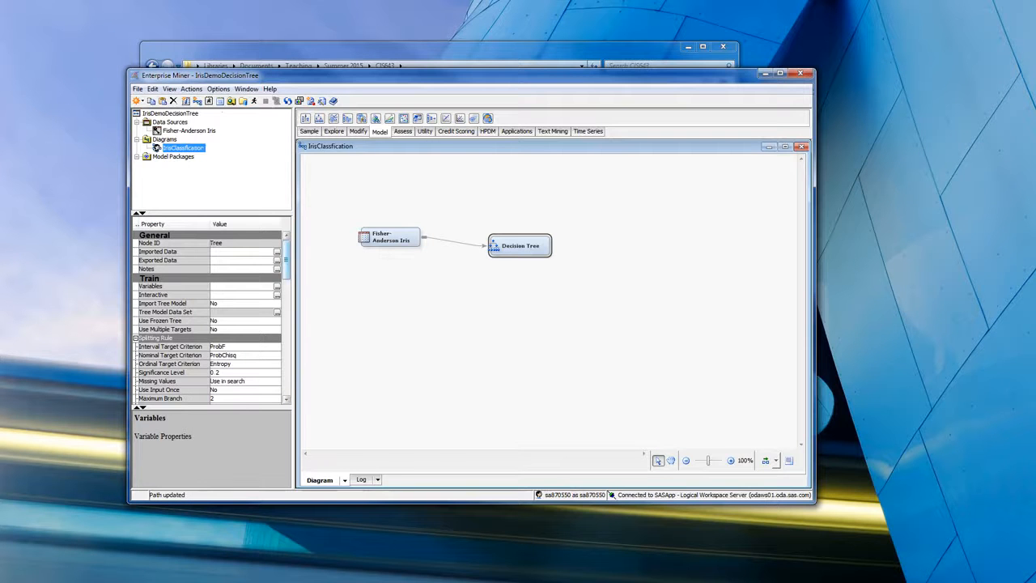
- Examine the Decision Tree node's properties, from the splitting rule and subtree settings through cross validation, p-value adjustment, score, report and status
scroll(211, 317, down, 4)
scroll(211, 317, down, 1)
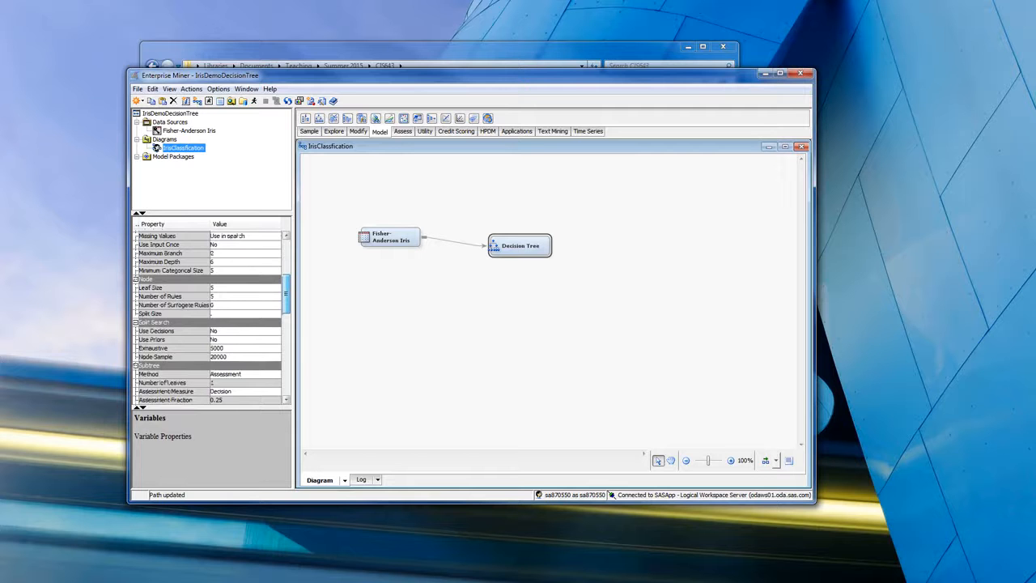
scroll(211, 317, down, 3)
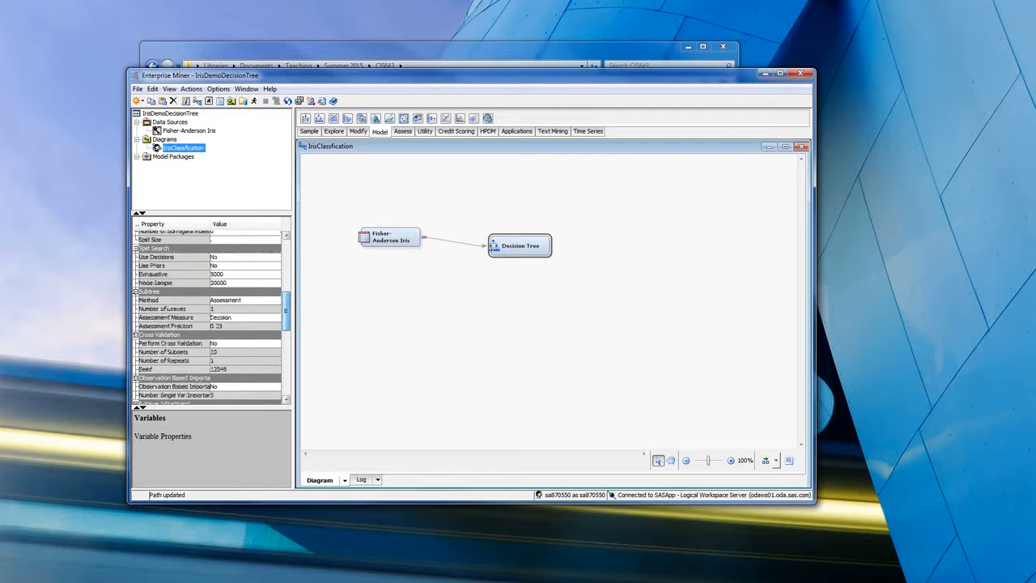
scroll(211, 317, down, 5)
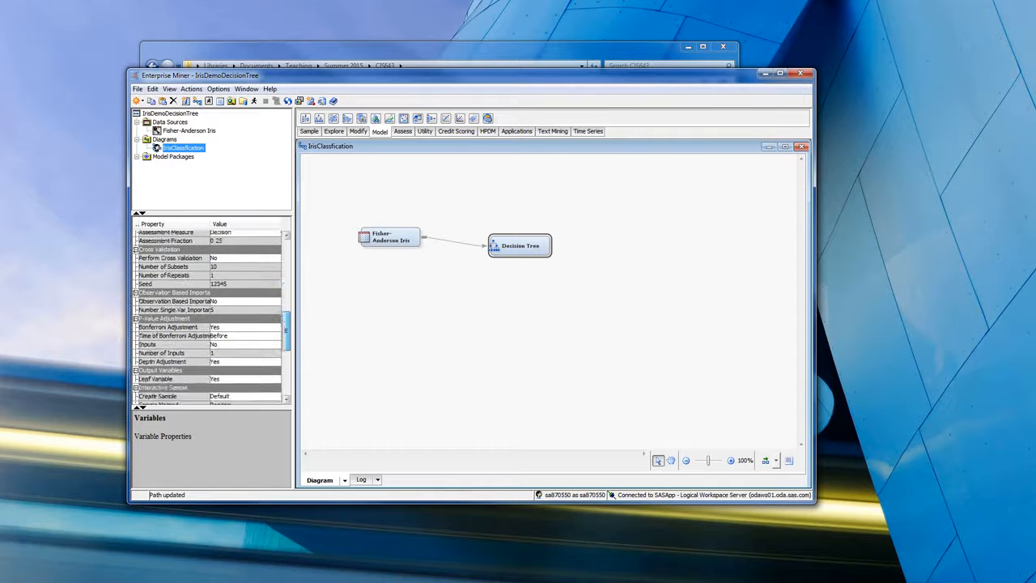
scroll(211, 318, down, 1)
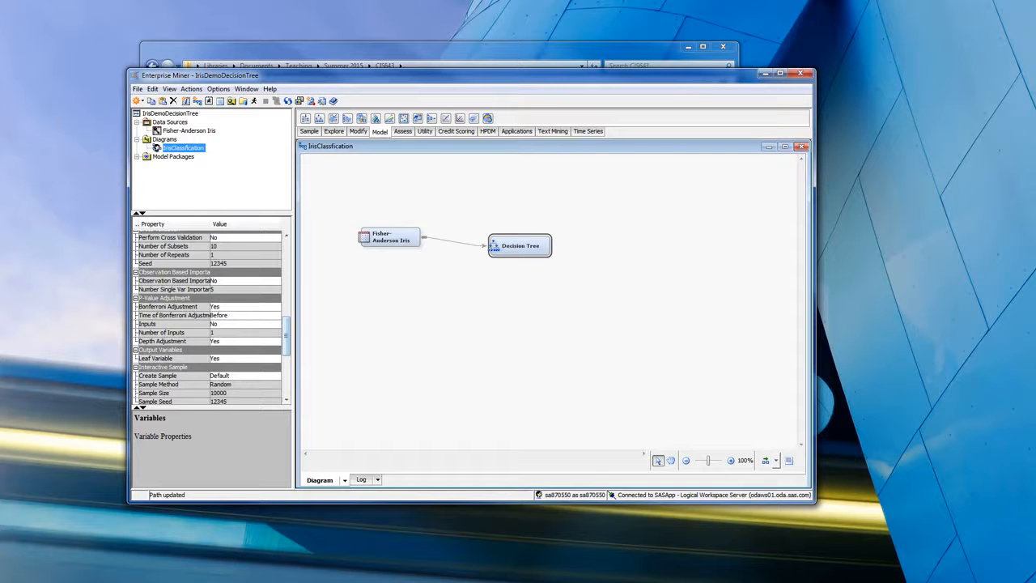
scroll(211, 318, down, 2)
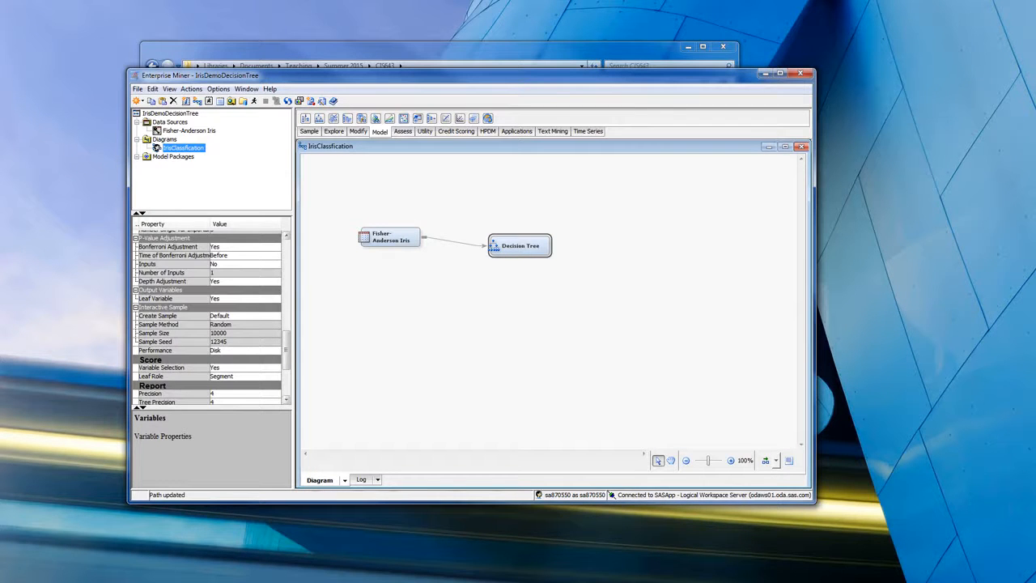
scroll(210, 316, up, 10)
scroll(211, 315, up, 1)
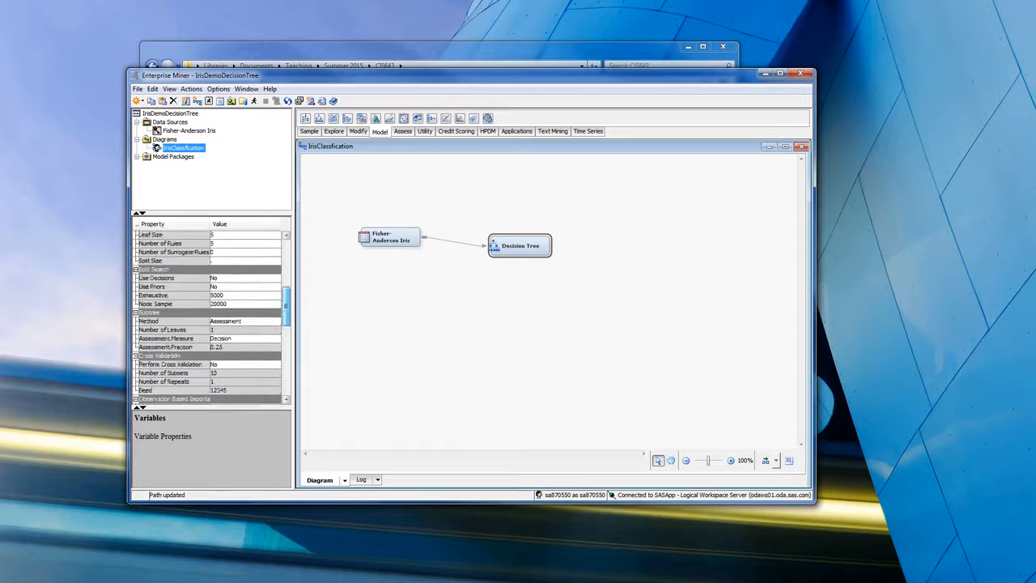
scroll(210, 316, down, 4)
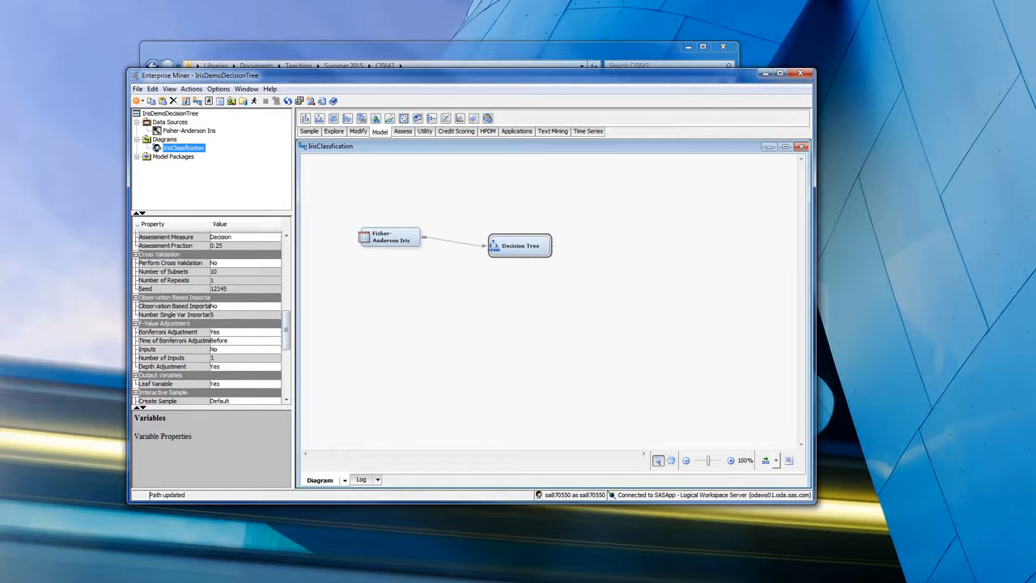
scroll(263, 350, down, 3)
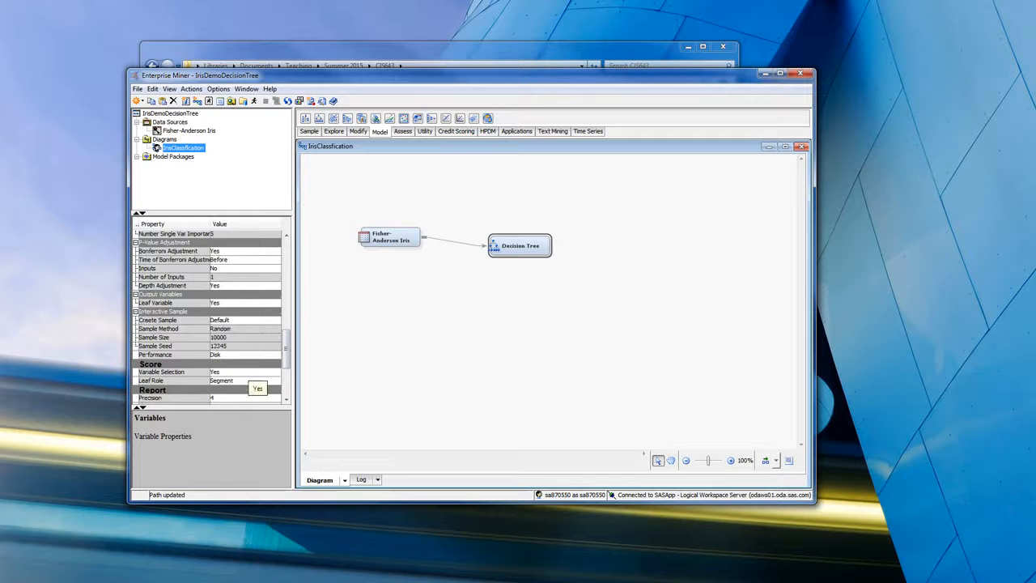
scroll(211, 319, down, 4)
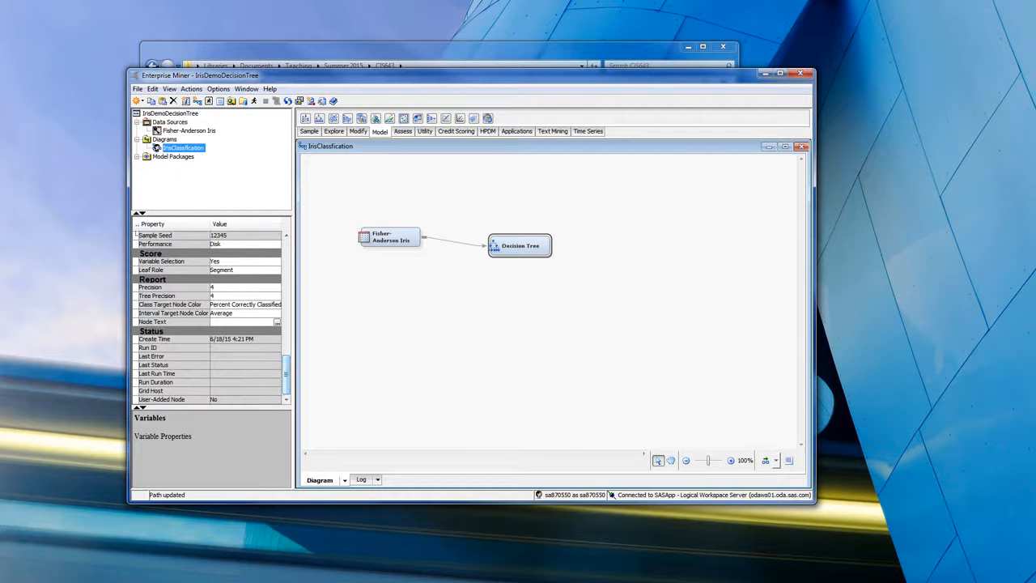
- Run the Decision Tree path in the IrisClassfication diagram and open its results
click(254, 102)
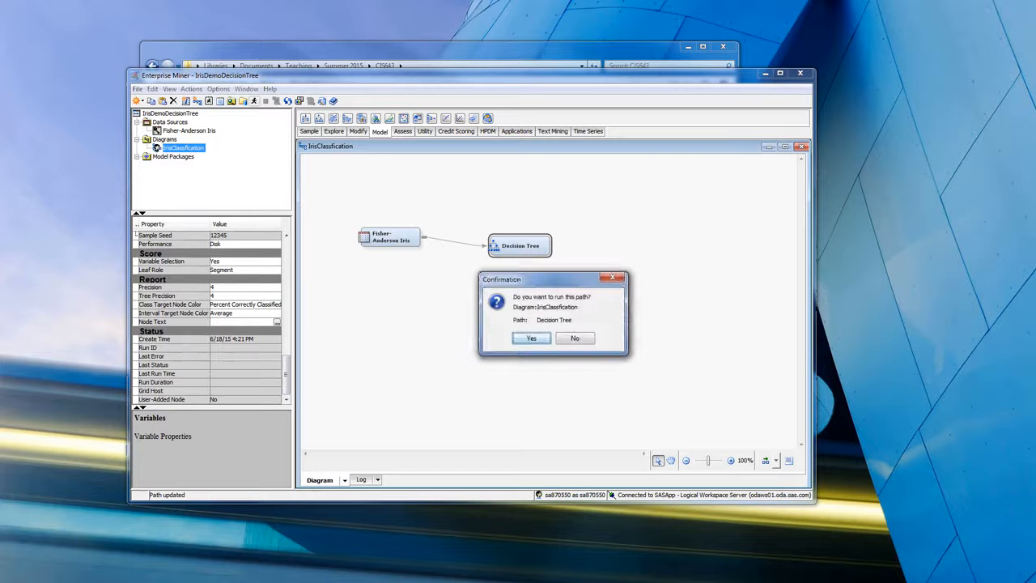
key(Return)
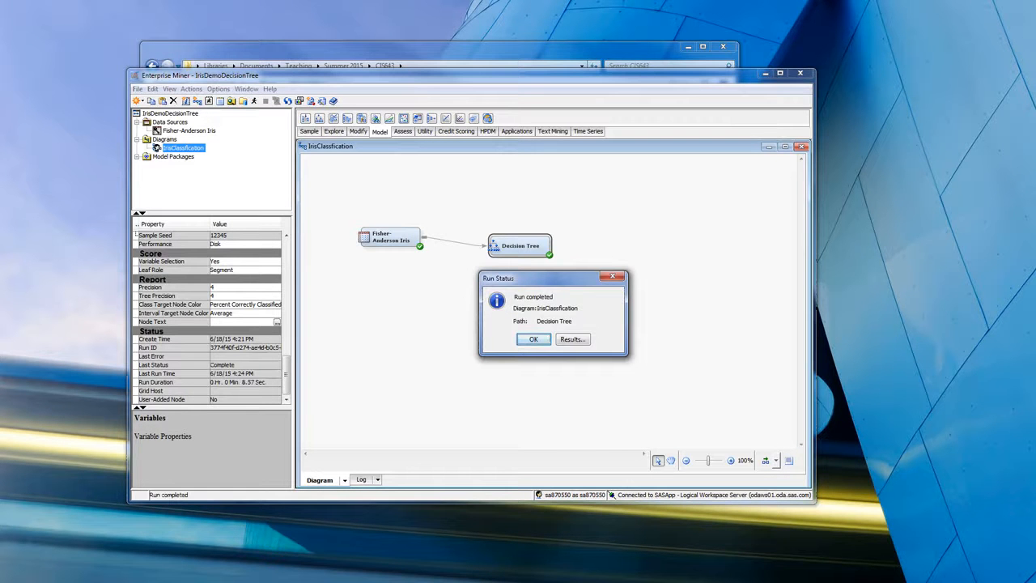
key(Return)
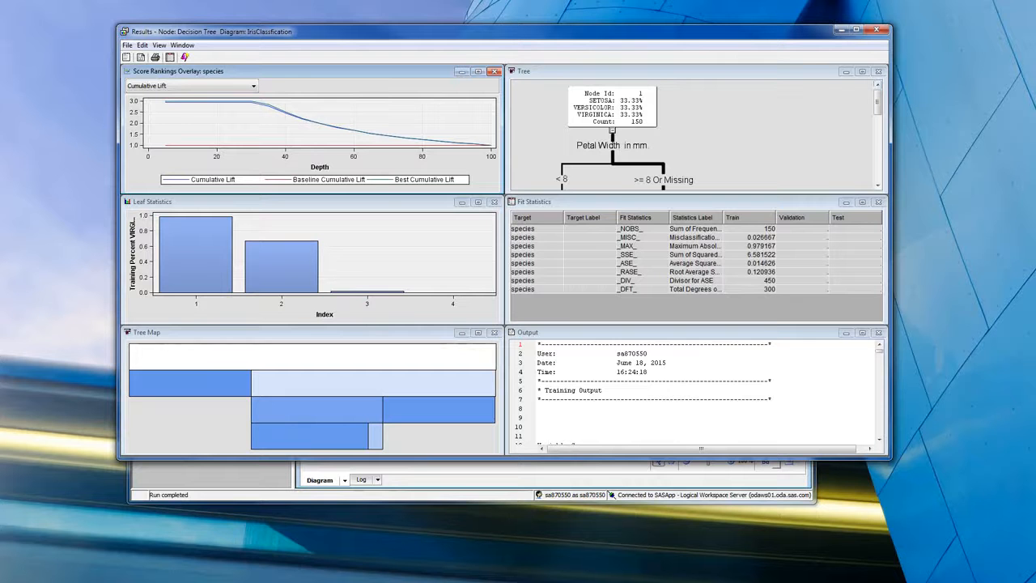
- Skim the Output listing from the training output down to the score output
click(820, 377)
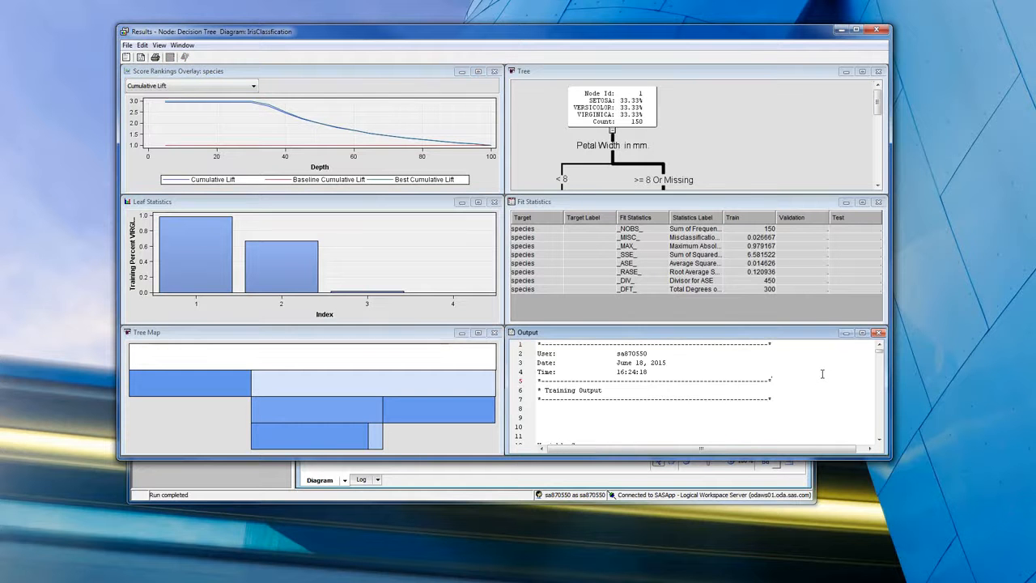
scroll(822, 374, down, 9)
scroll(821, 373, down, 5)
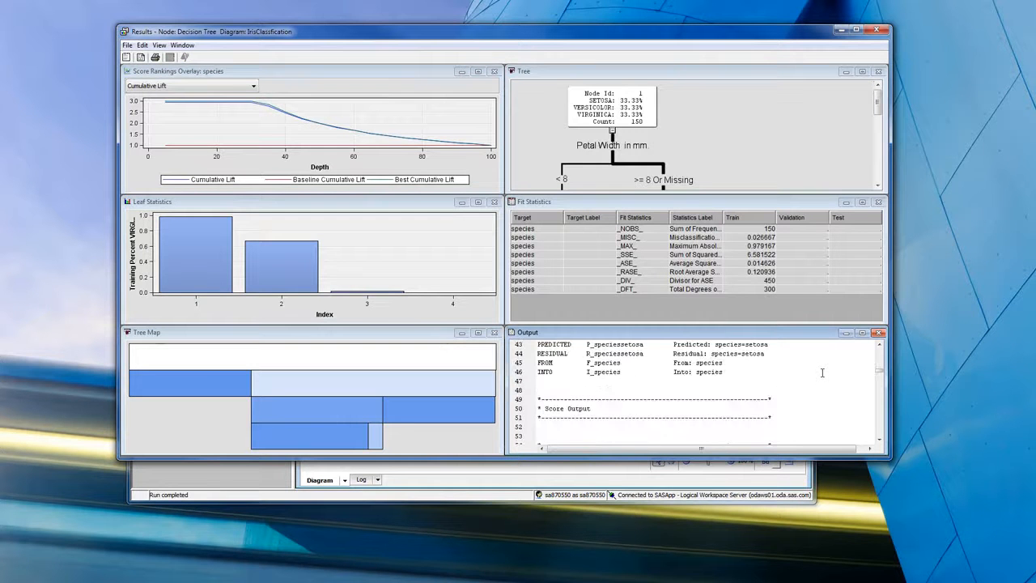
- Inspect nodes 1 to 5 in the enlarged Tree, restore its size, and highlight the second bar in Leaf Statistics
click(863, 71)
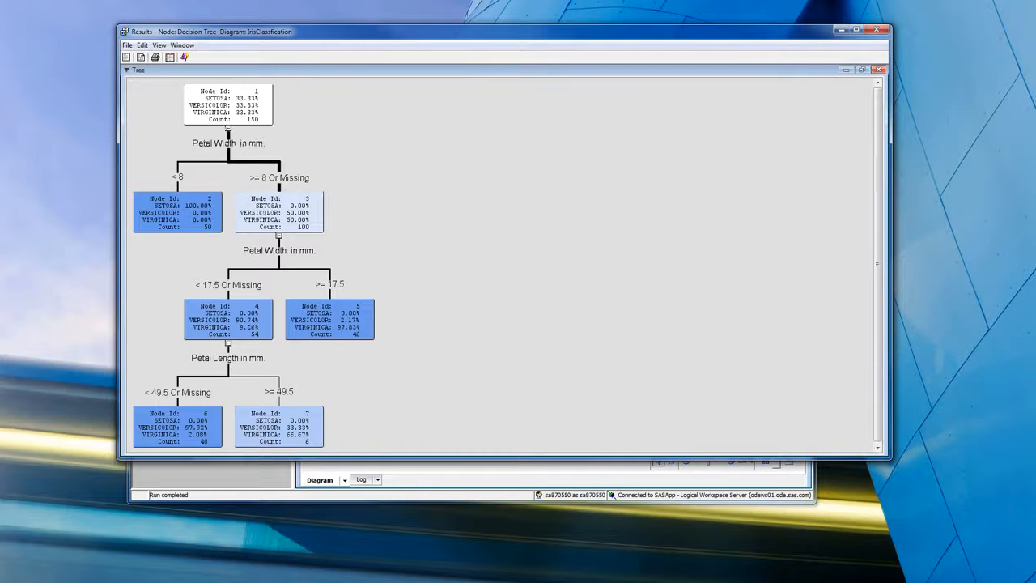
click(228, 105)
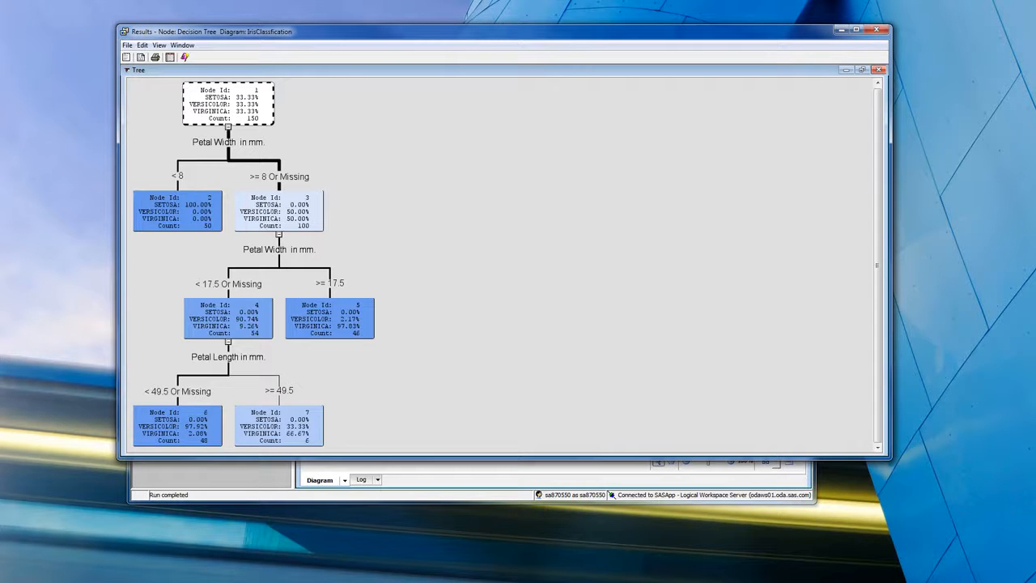
click(177, 213)
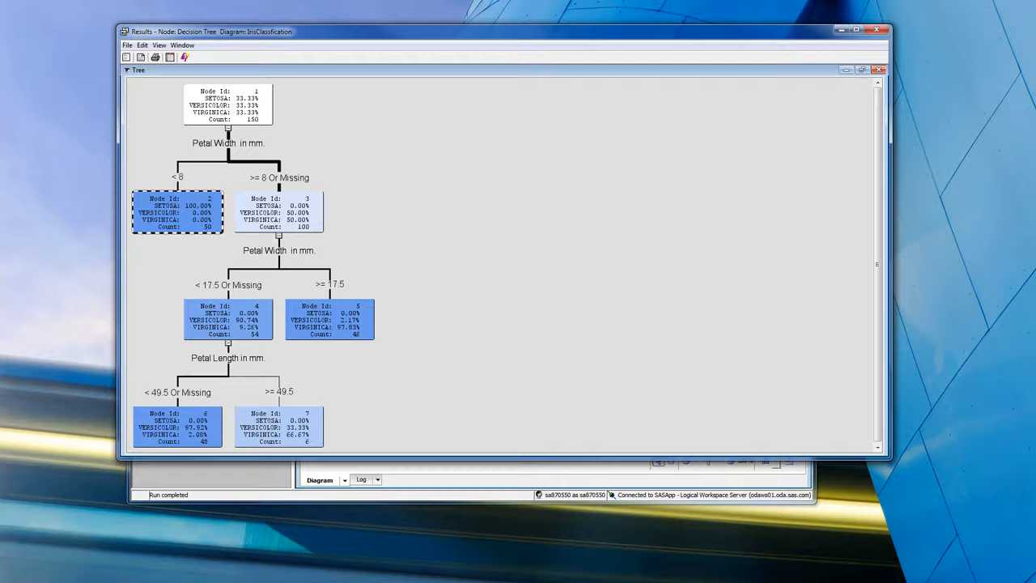
click(279, 213)
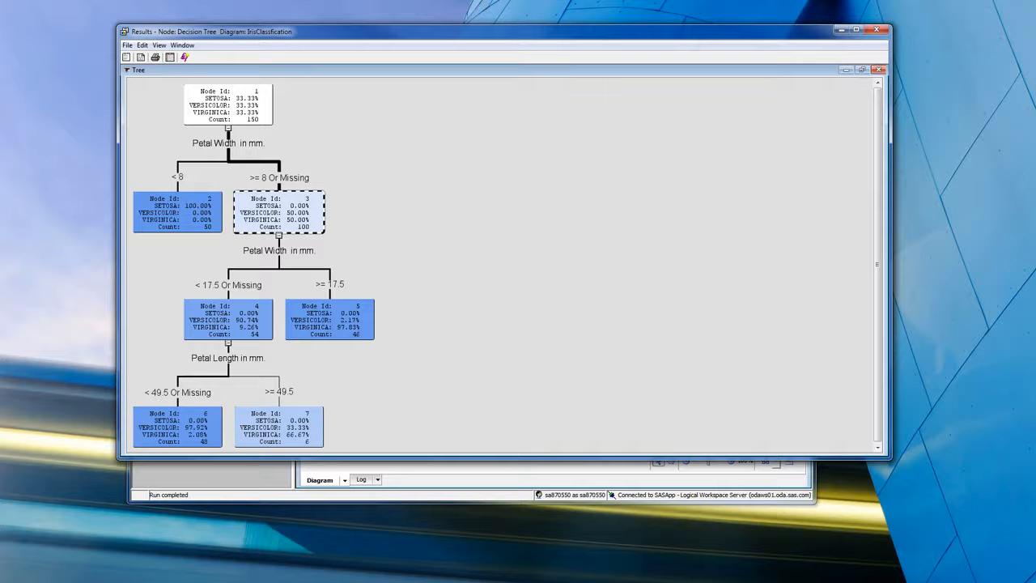
click(228, 320)
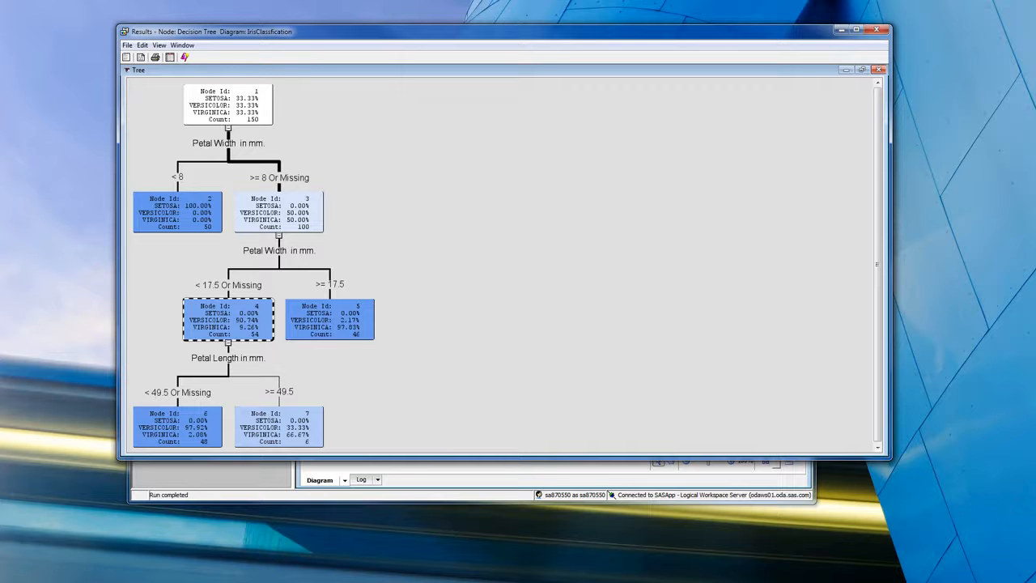
click(330, 319)
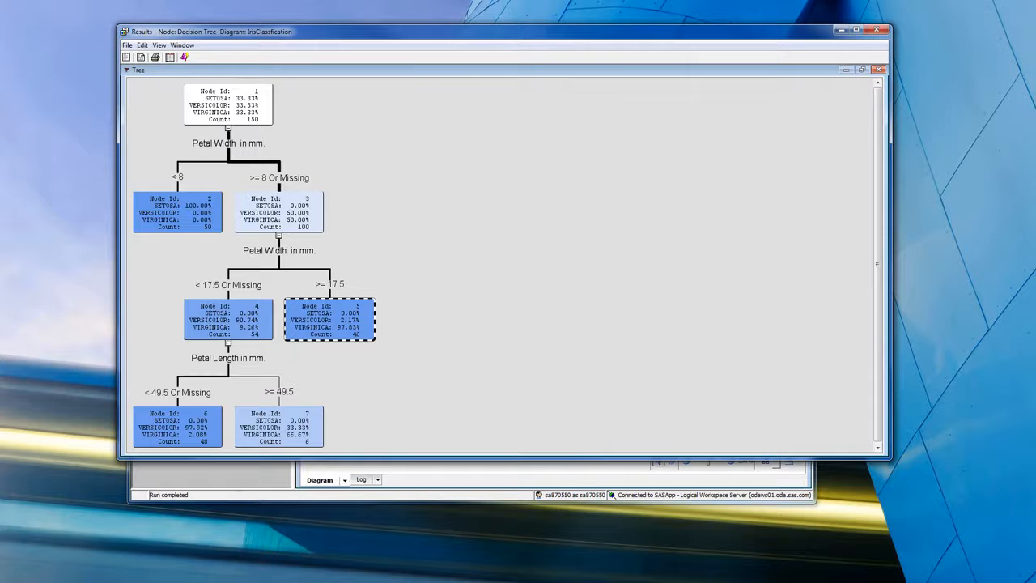
click(861, 70)
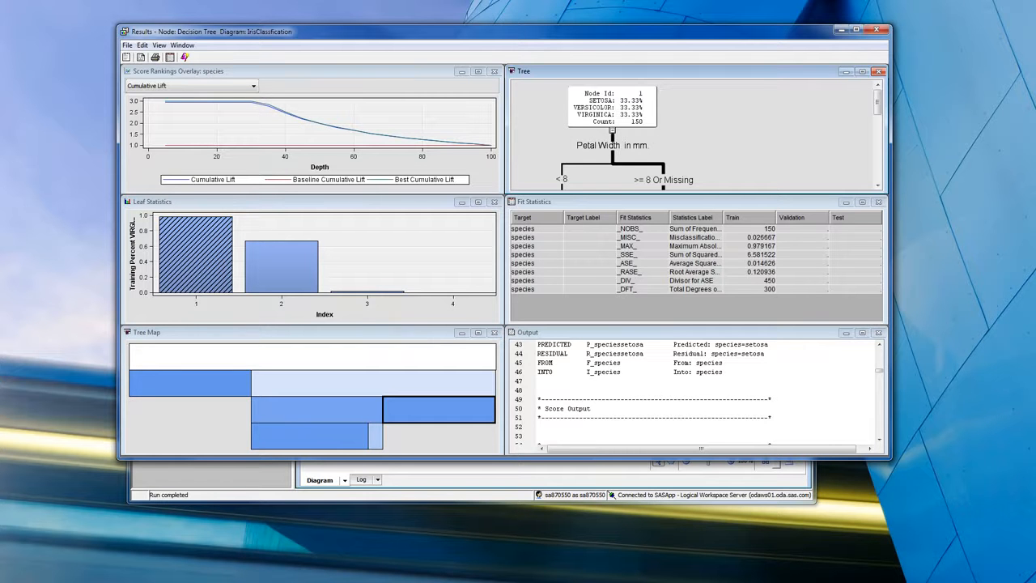
click(271, 255)
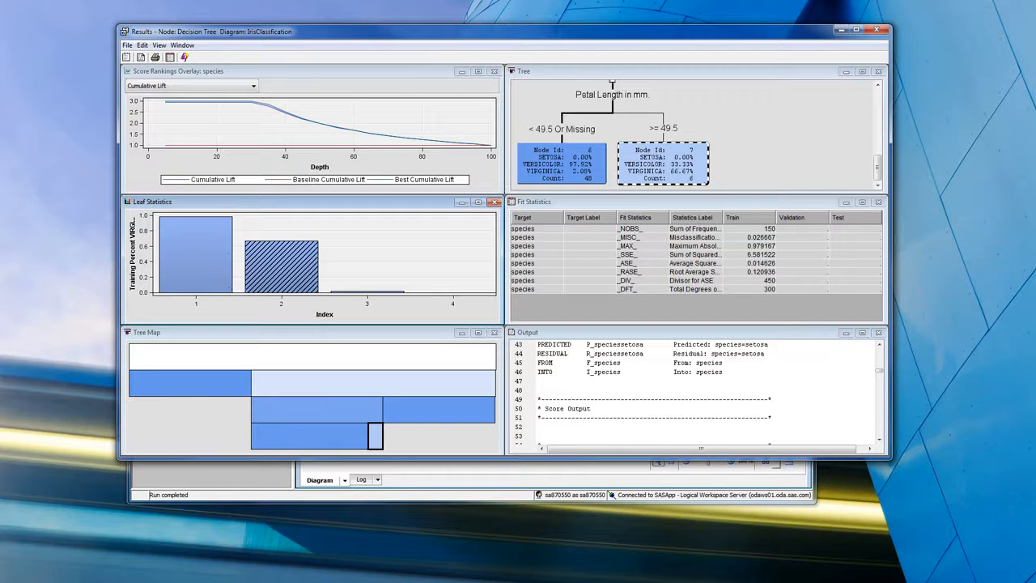
- Review the Output listing's variable importance, fit statistics, target details and variable summary, then close the Decision Tree results
click(775, 385)
scroll(775, 385, down, 3)
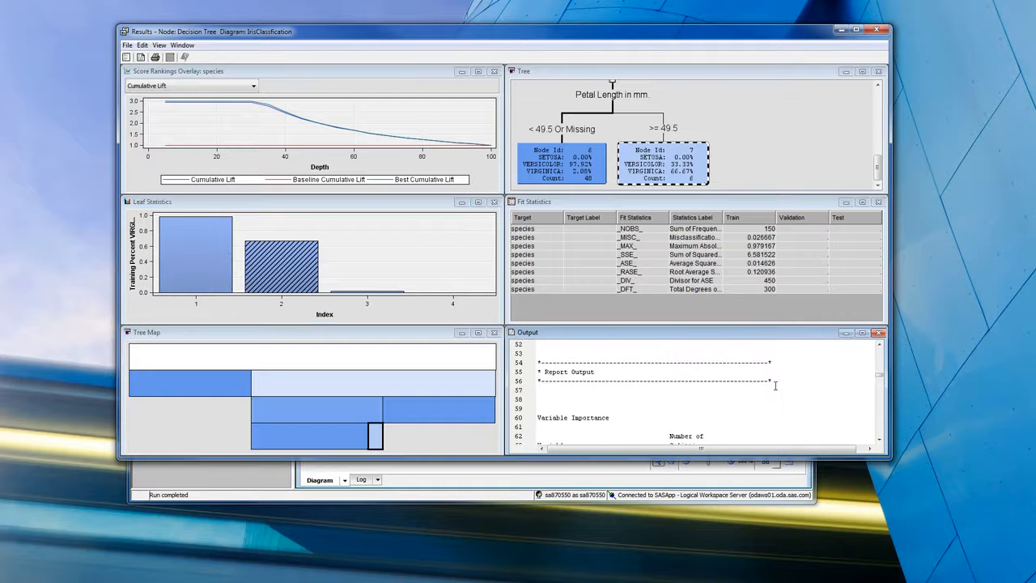
scroll(774, 385, down, 3)
scroll(775, 385, down, 5)
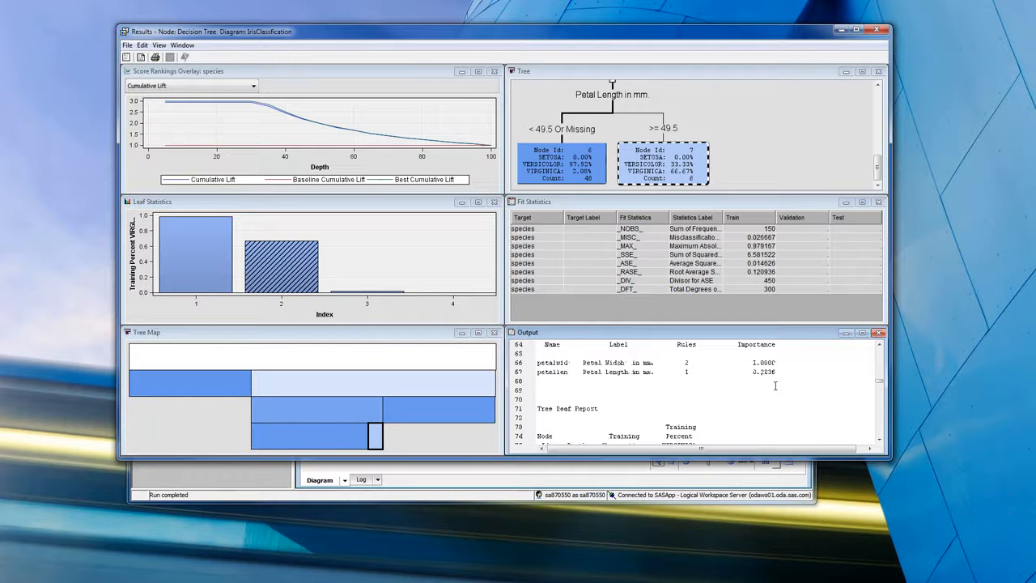
scroll(774, 385, down, 5)
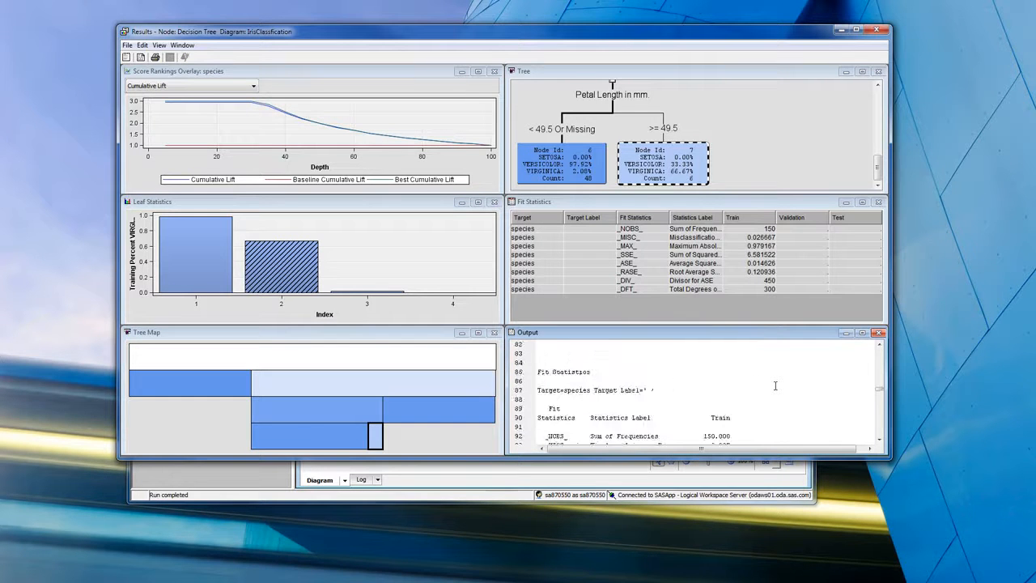
scroll(775, 386, up, 7)
scroll(774, 385, up, 9)
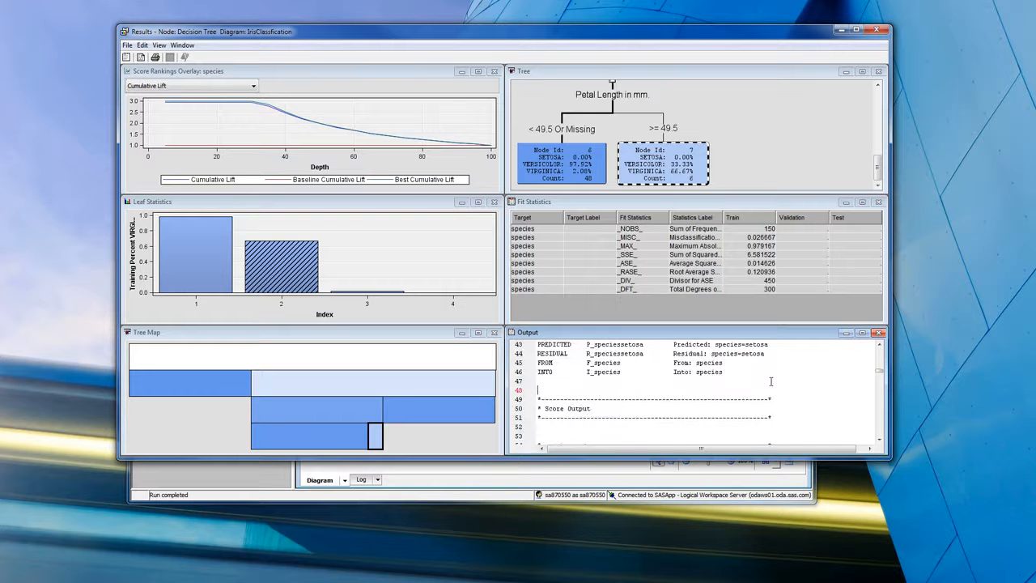
scroll(770, 381, up, 3)
scroll(766, 379, up, 5)
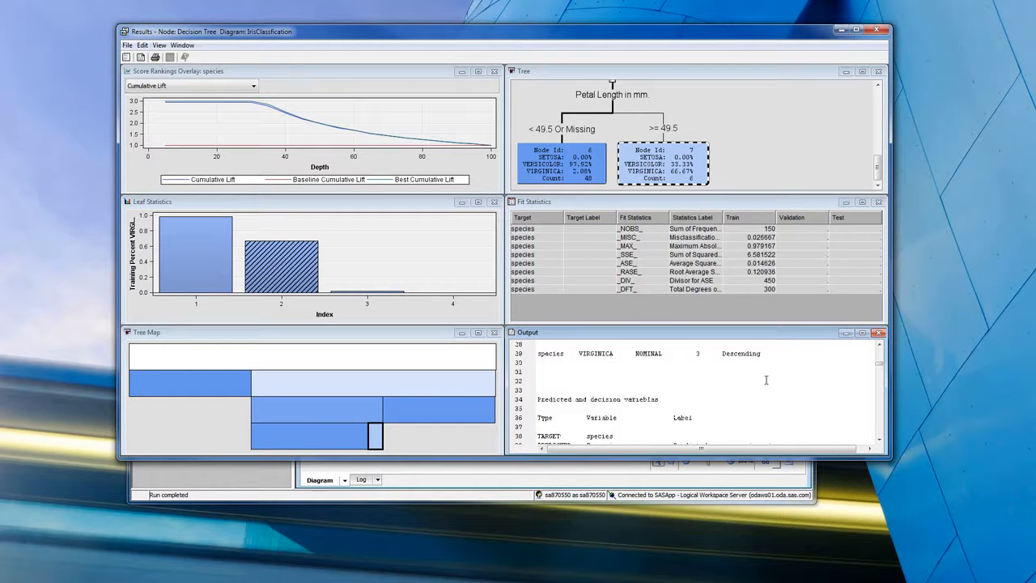
scroll(766, 380, down, 2)
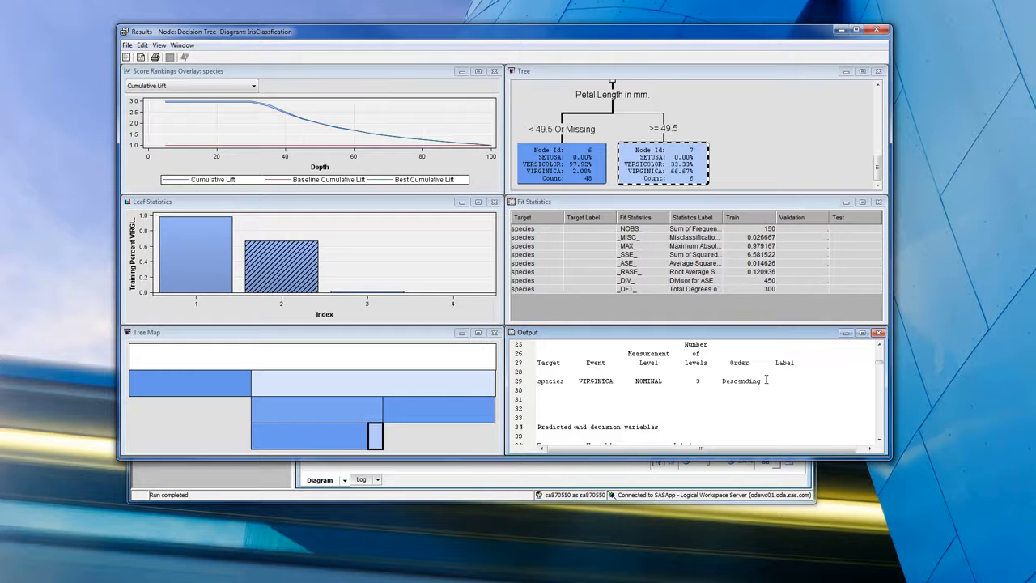
scroll(765, 379, up, 5)
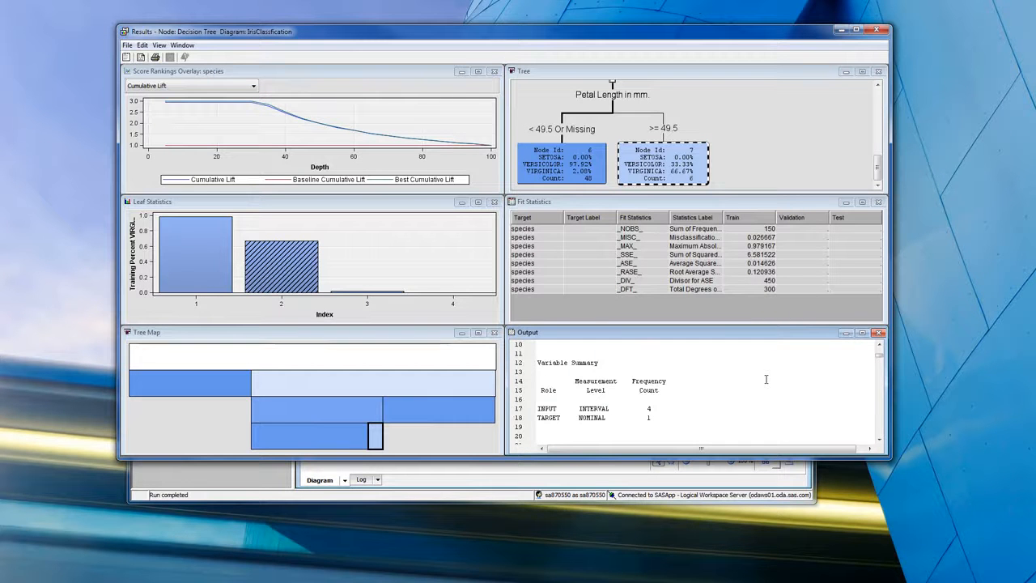
scroll(765, 380, up, 3)
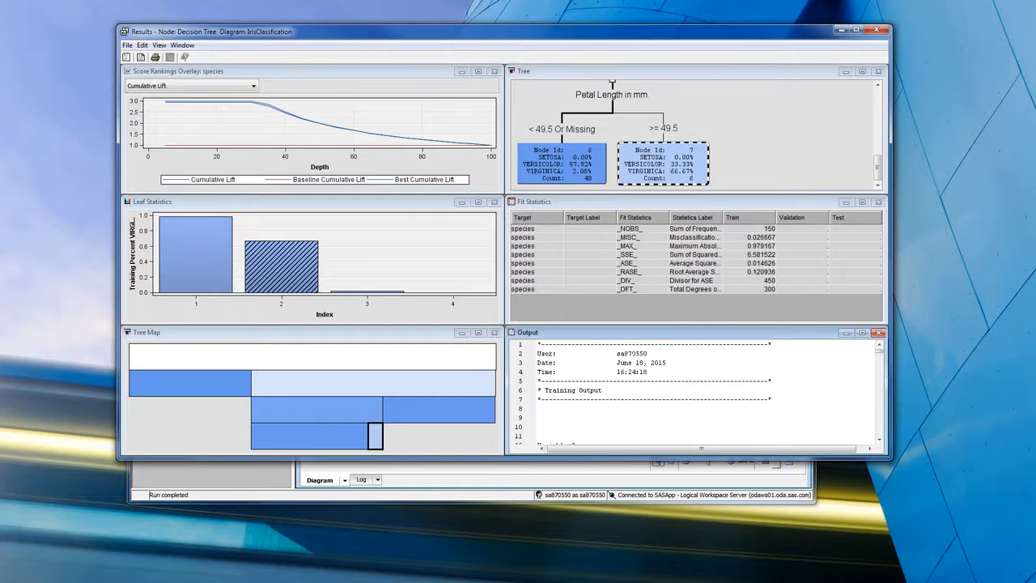
click(876, 30)
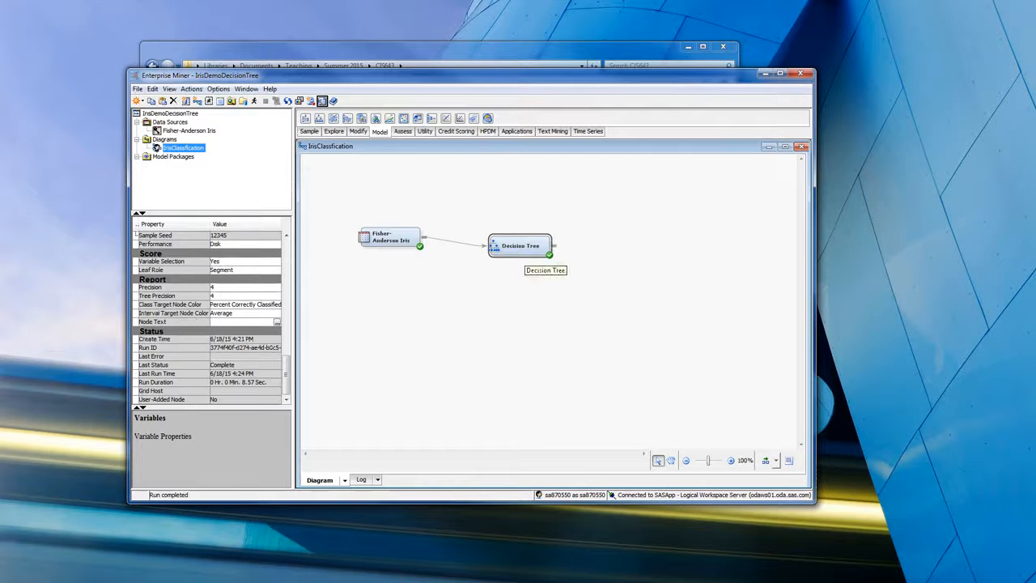
right_click(525, 249)
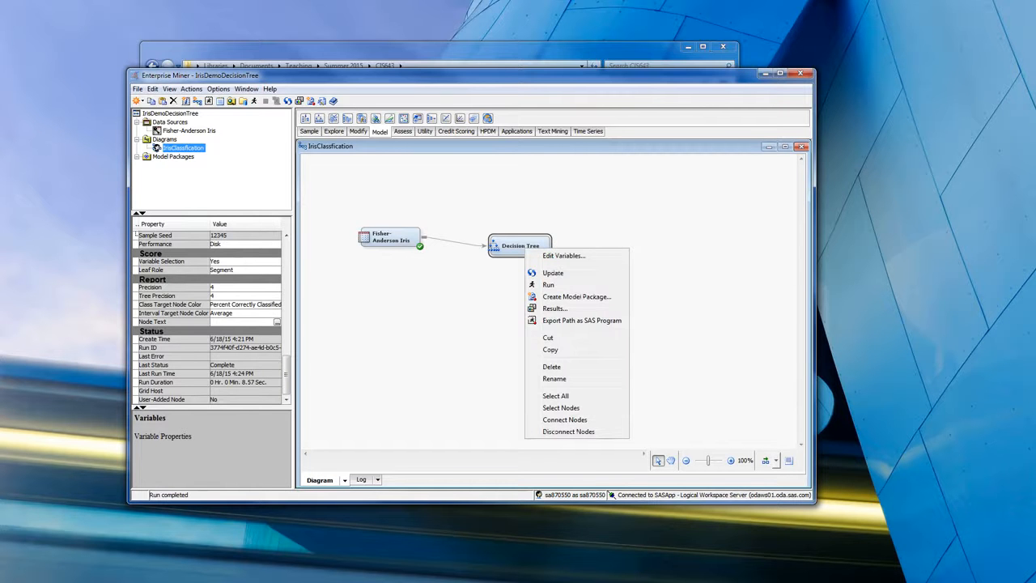
click(286, 375)
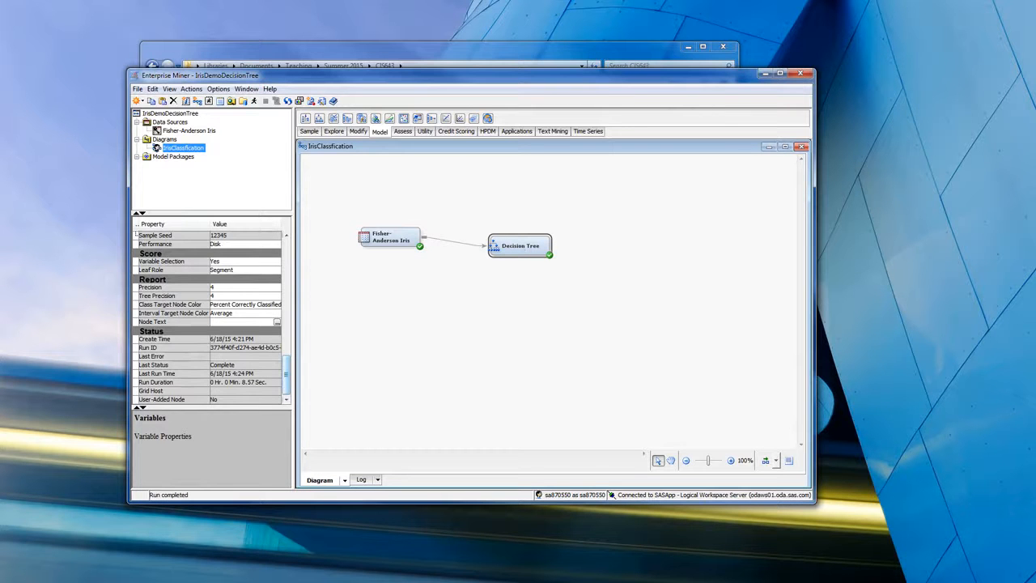
- Start saving the entire tree diagram from the Decision Tree results, choosing SVG images as the file type
drag(285, 376, 285, 347)
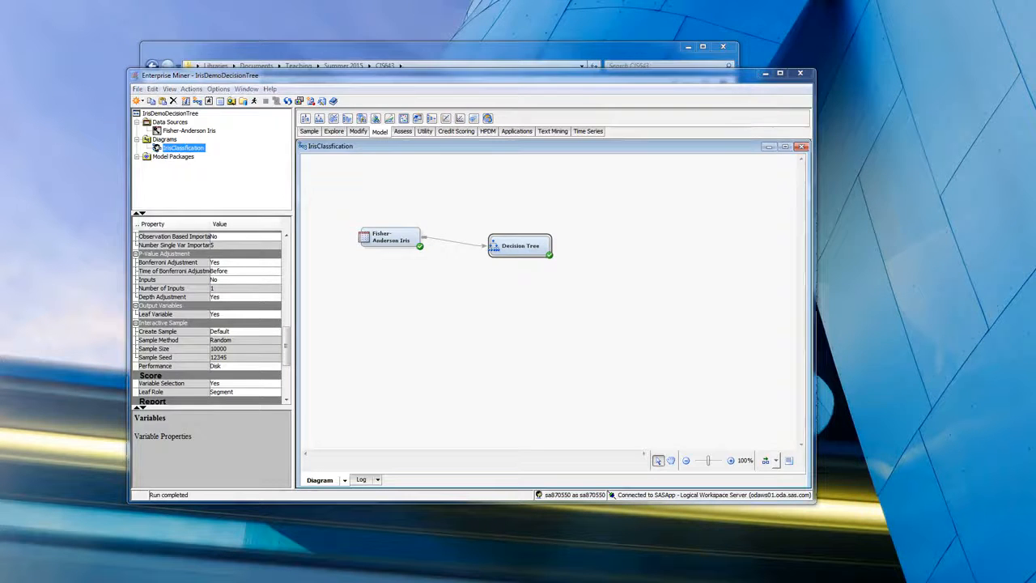
key(alt+Tab)
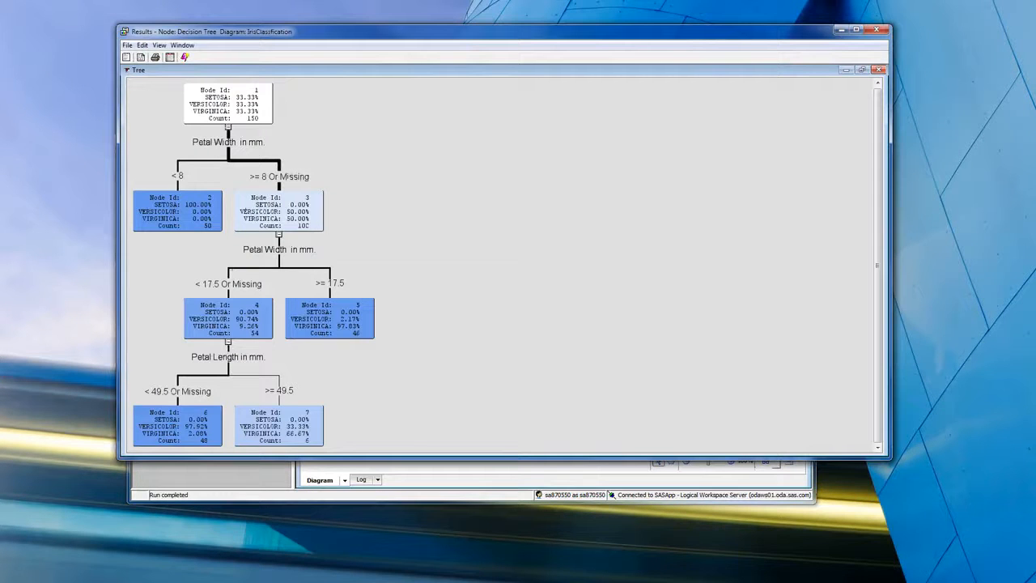
key(alt+f)
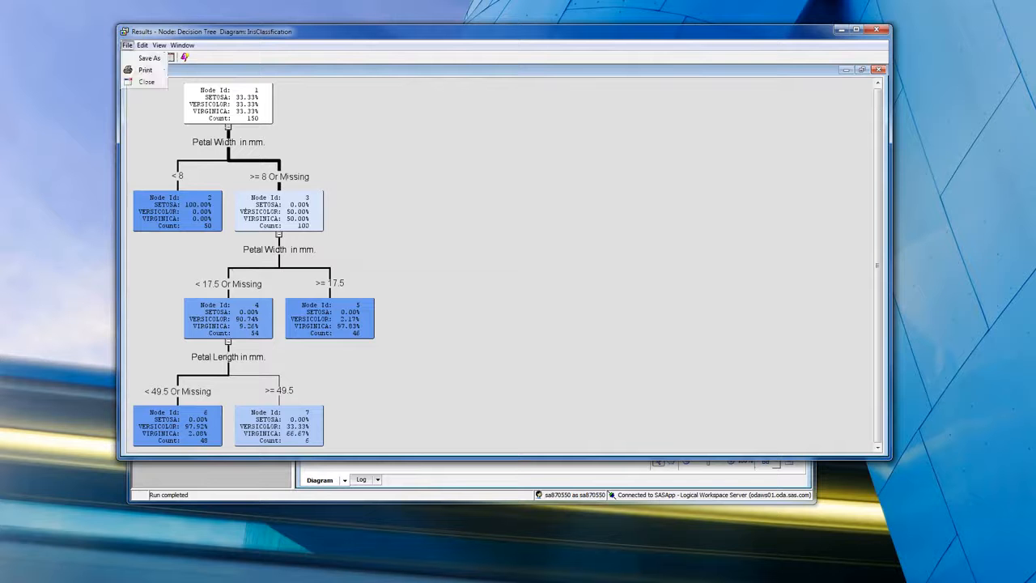
key(Return)
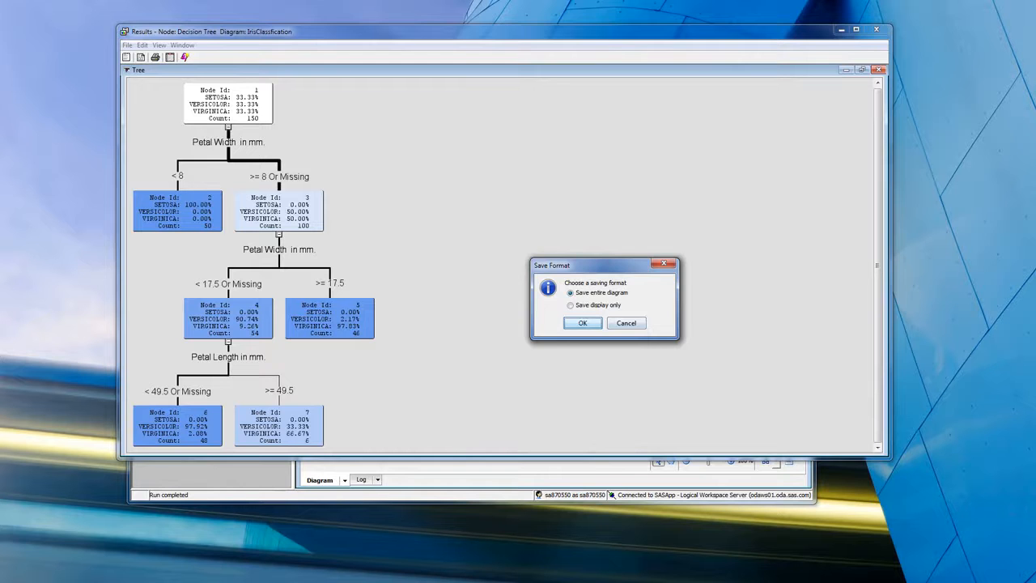
key(Return)
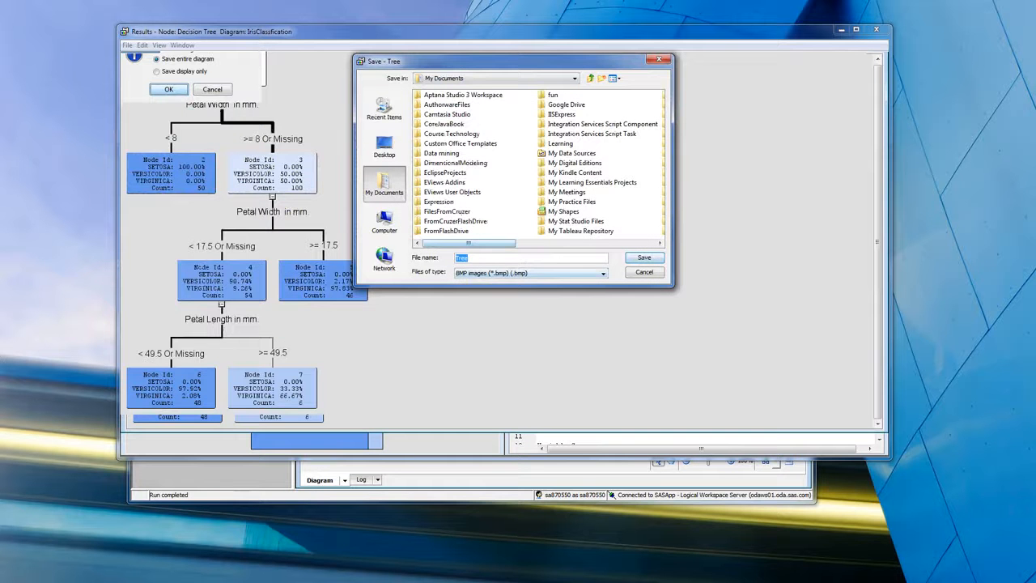
click(602, 273)
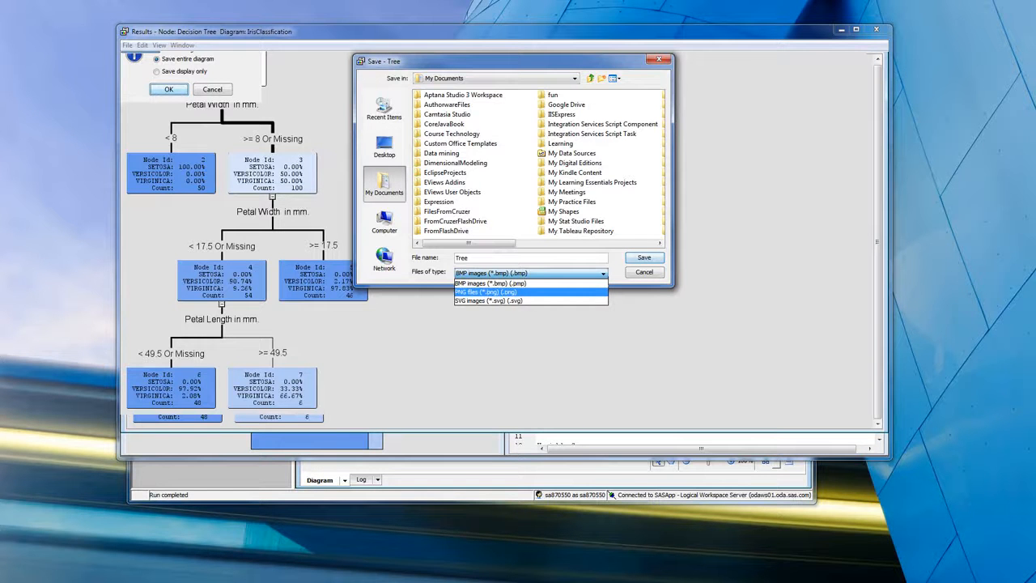
click(489, 300)
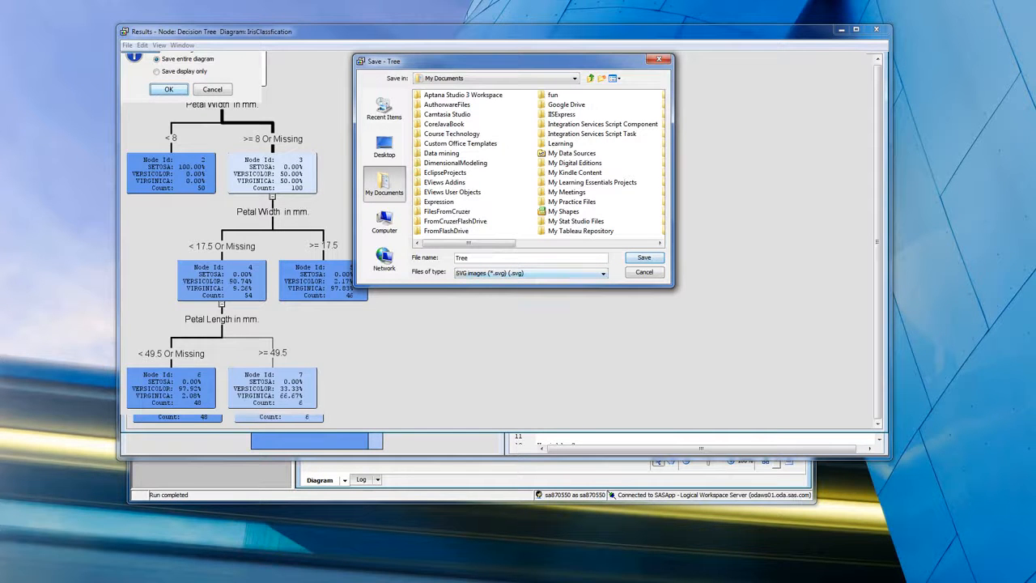
- Save the tree diagram as IrisTree in the CIS643 folder under Teaching, Summer 2015
click(591, 242)
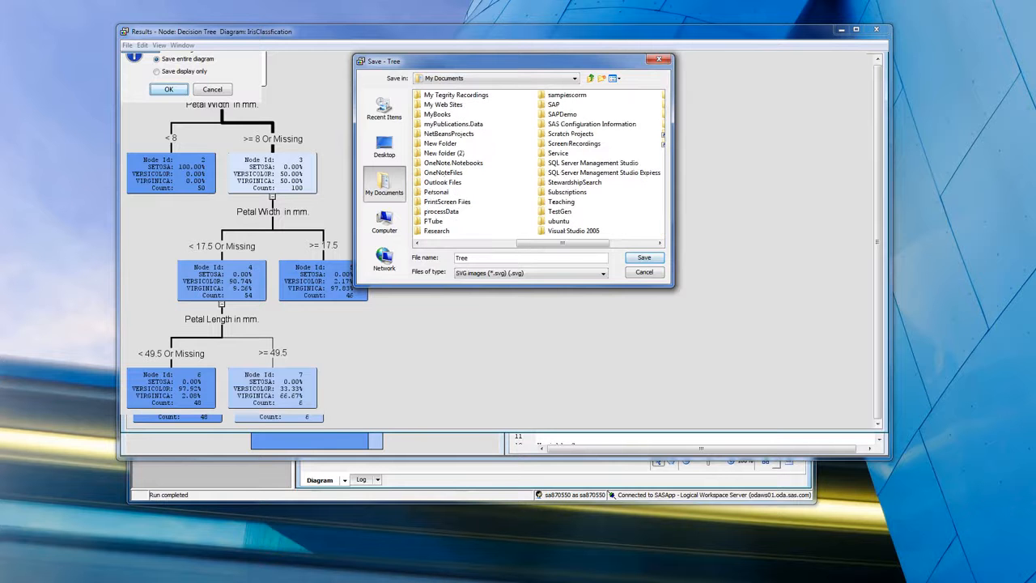
click(561, 202)
click(569, 202)
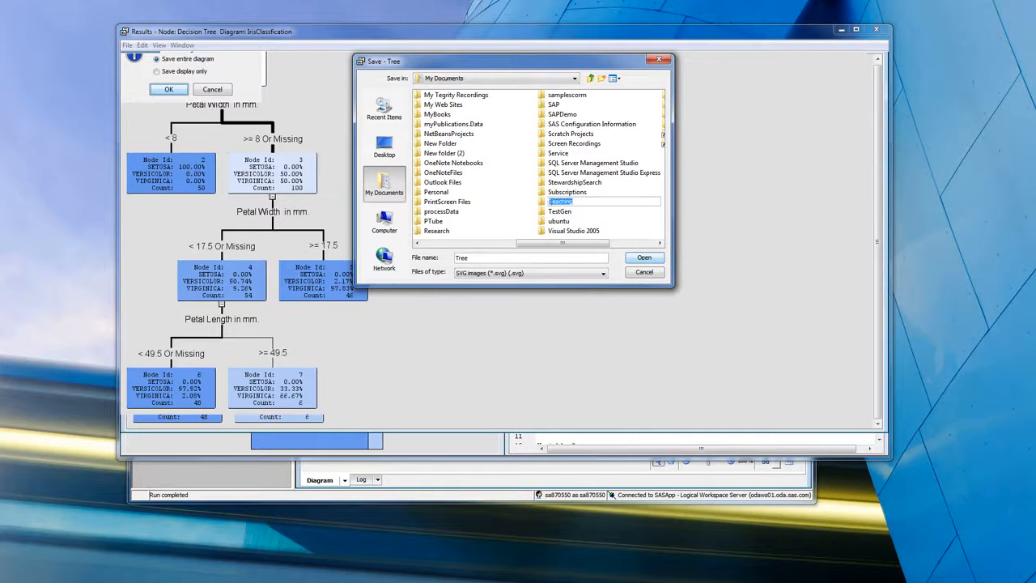
key(Return)
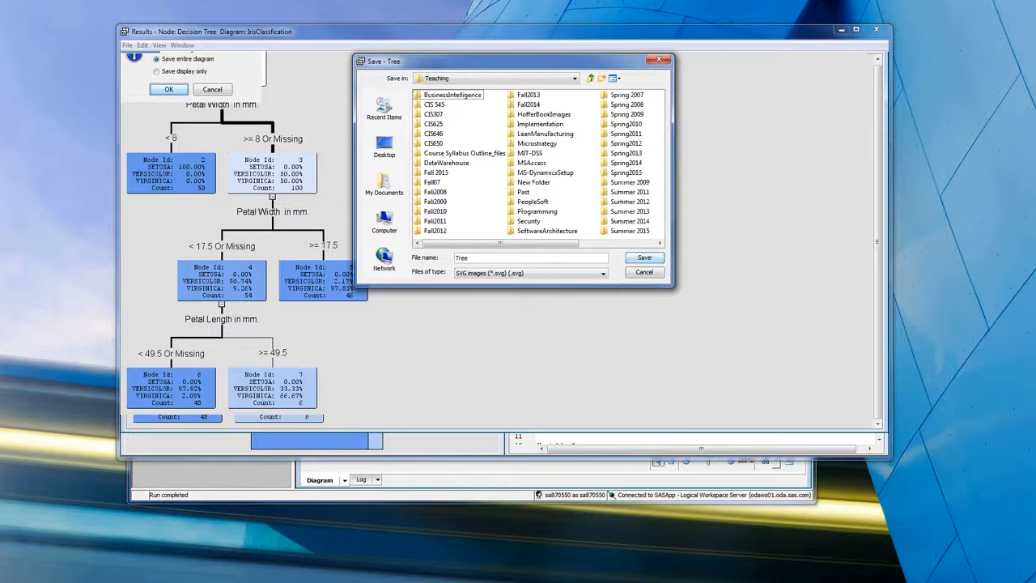
double_click(629, 231)
click(433, 95)
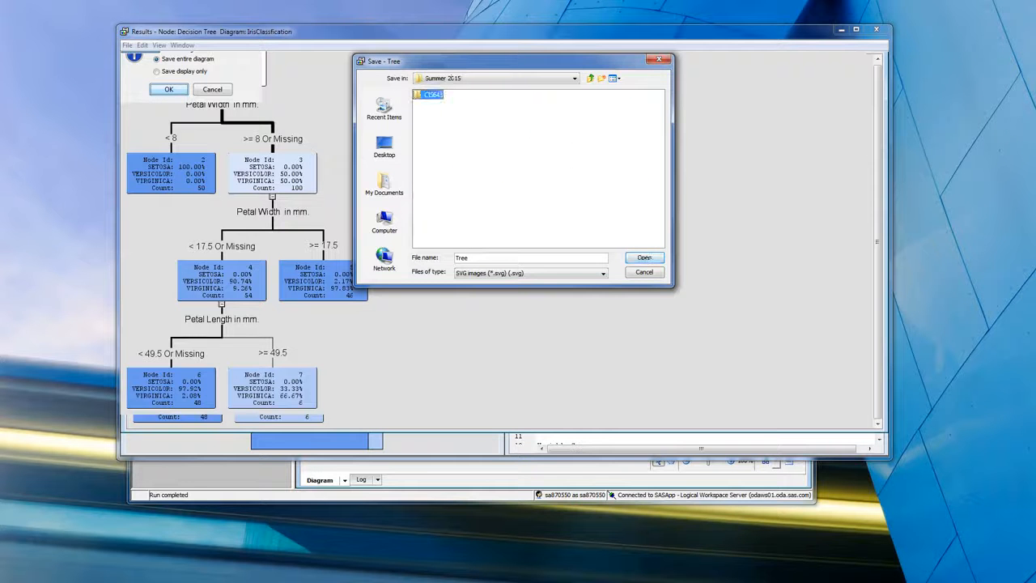
key(Return)
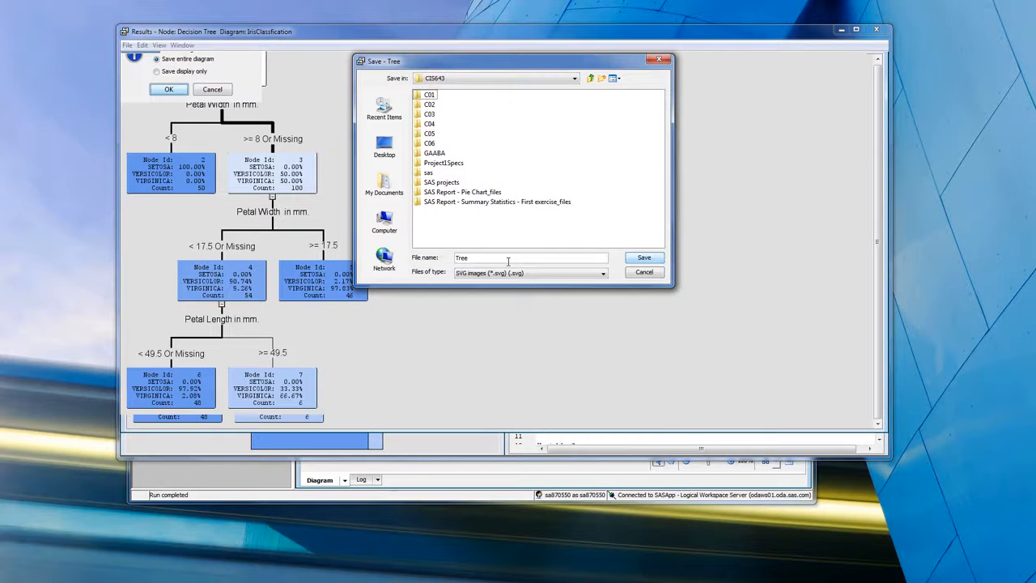
click(509, 257)
text(Iris)
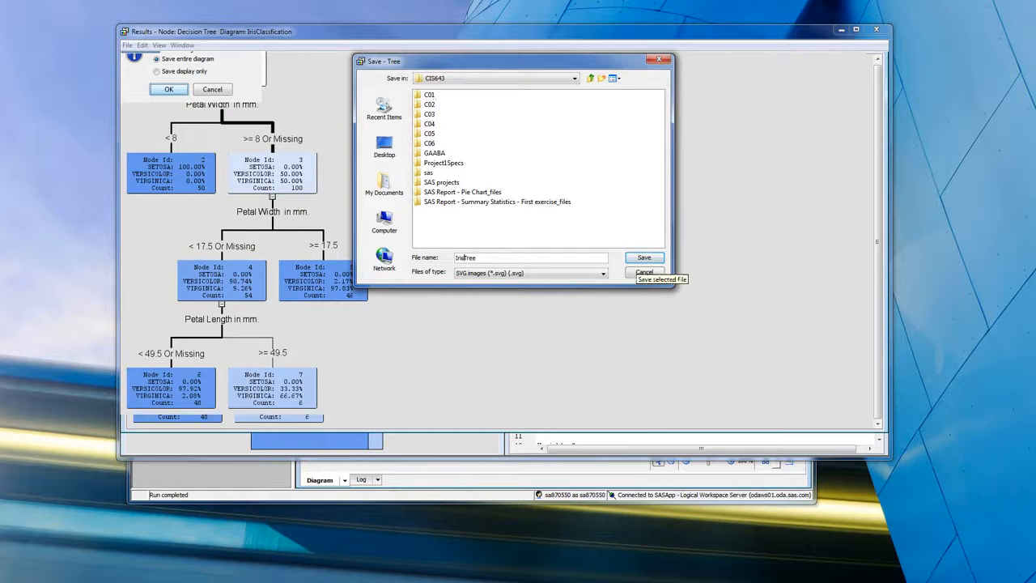
click(643, 257)
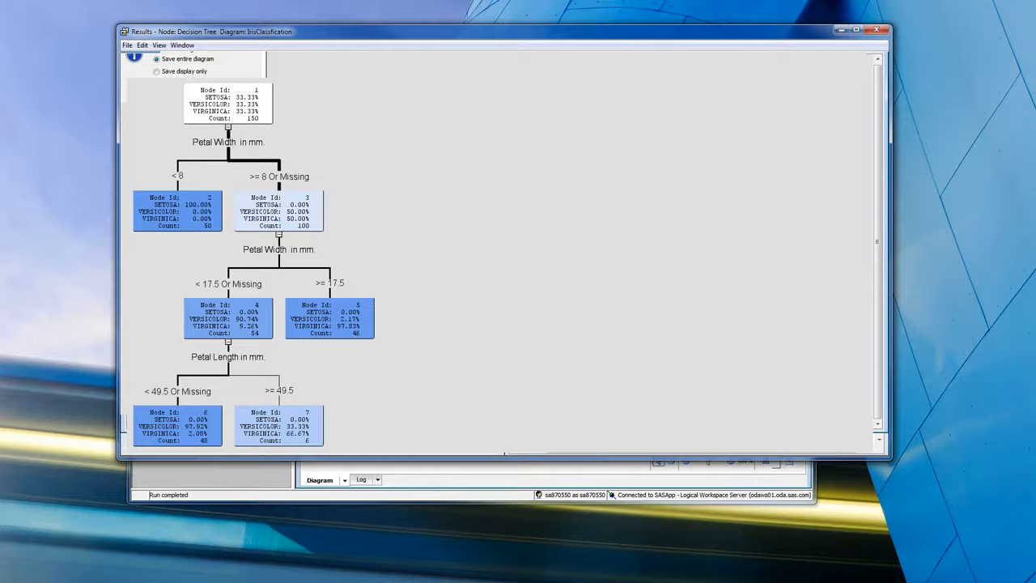
- Check the CIS643 folder in Windows Explorer for the IrisTree file, and close the Decision Tree results
key(alt+Tab)
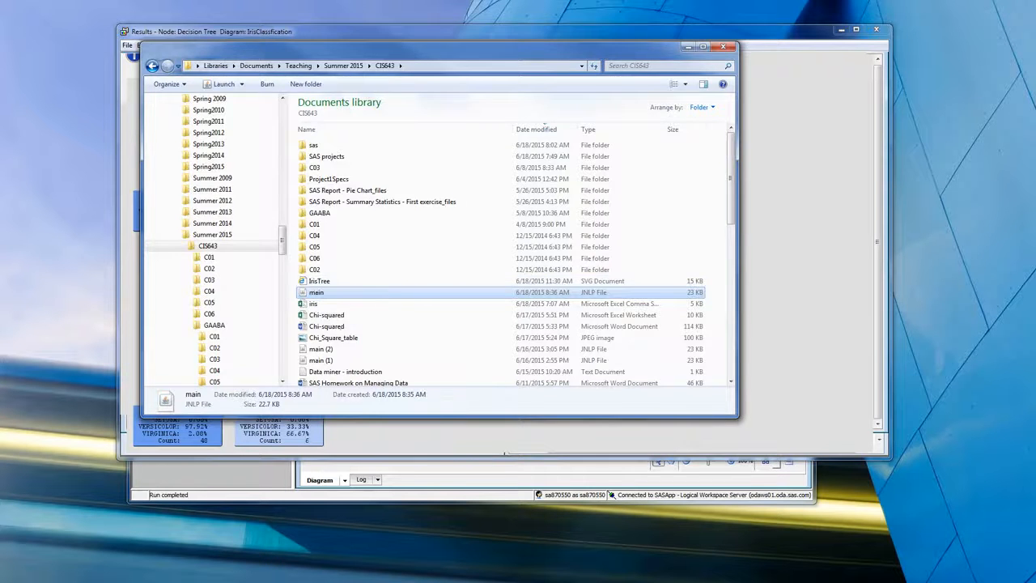
key(alt+Tab)
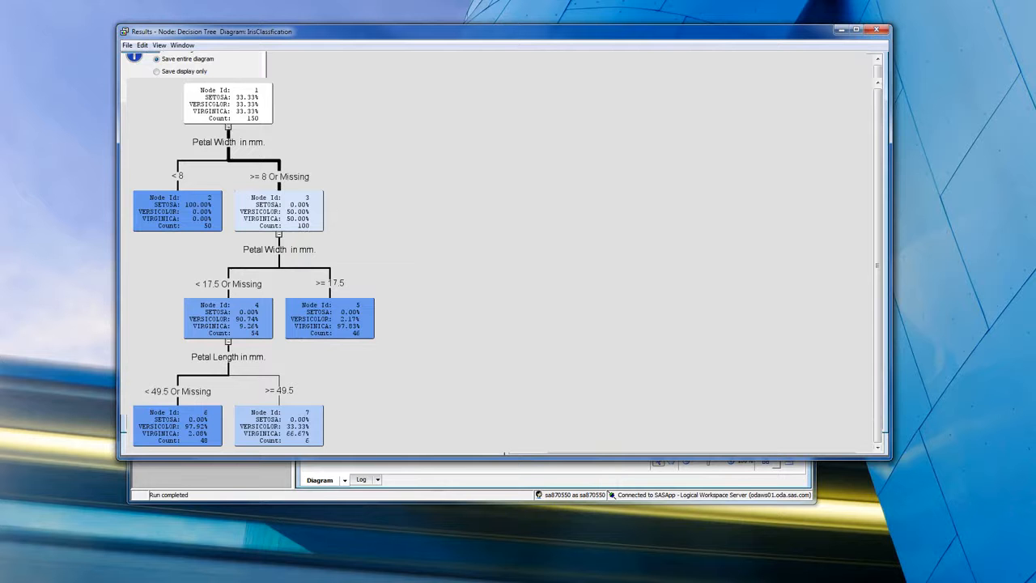
click(877, 29)
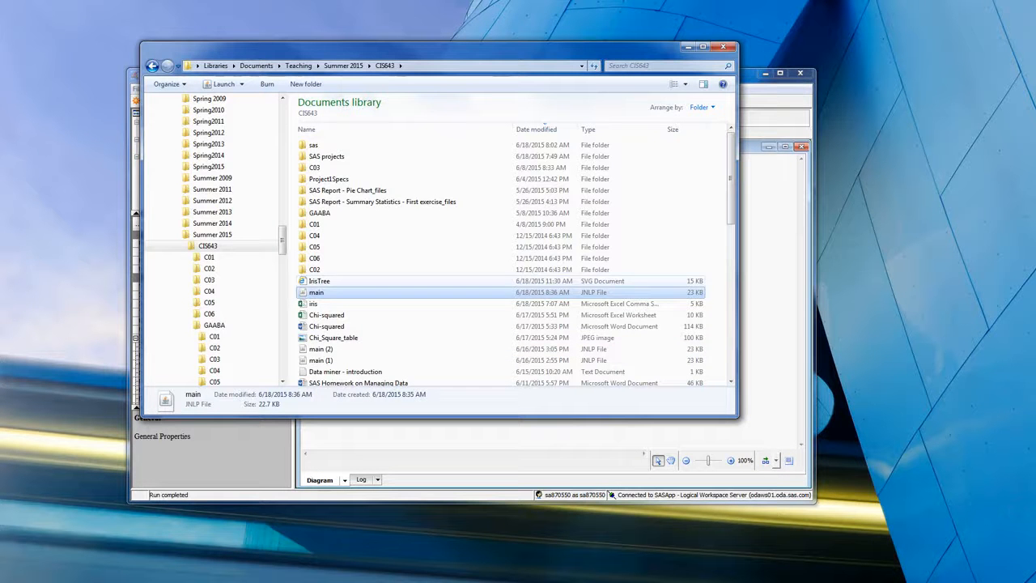
- View the IrisTree SVG file in Internet Explorer and return to the CIS643 folder
key(Up)
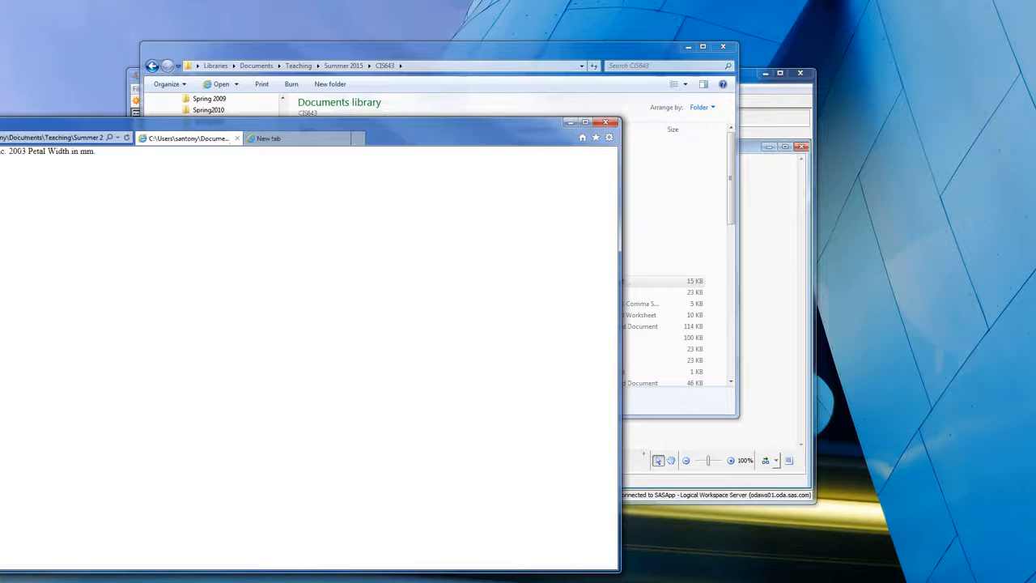
drag(307, 123, 591, 37)
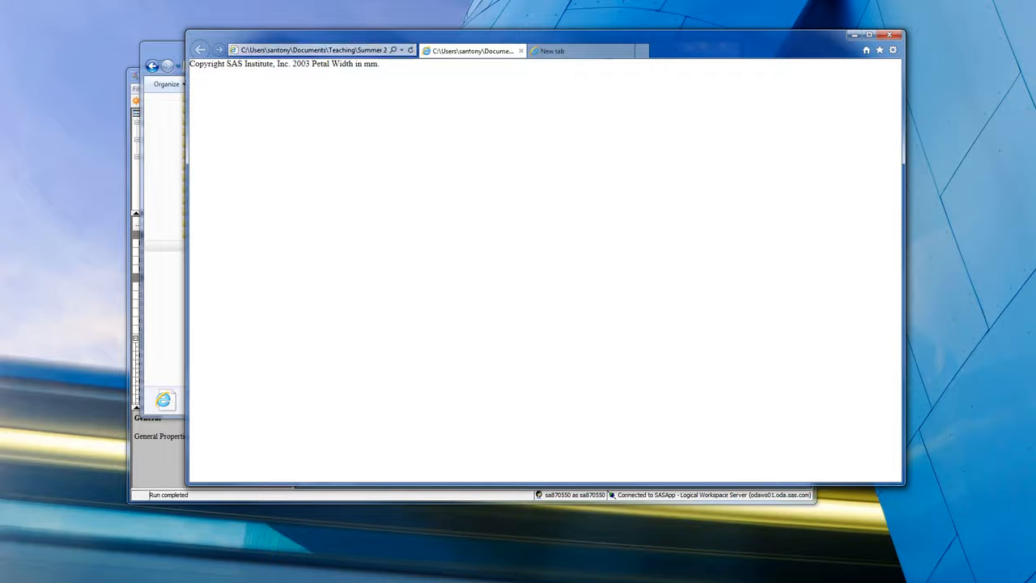
click(166, 245)
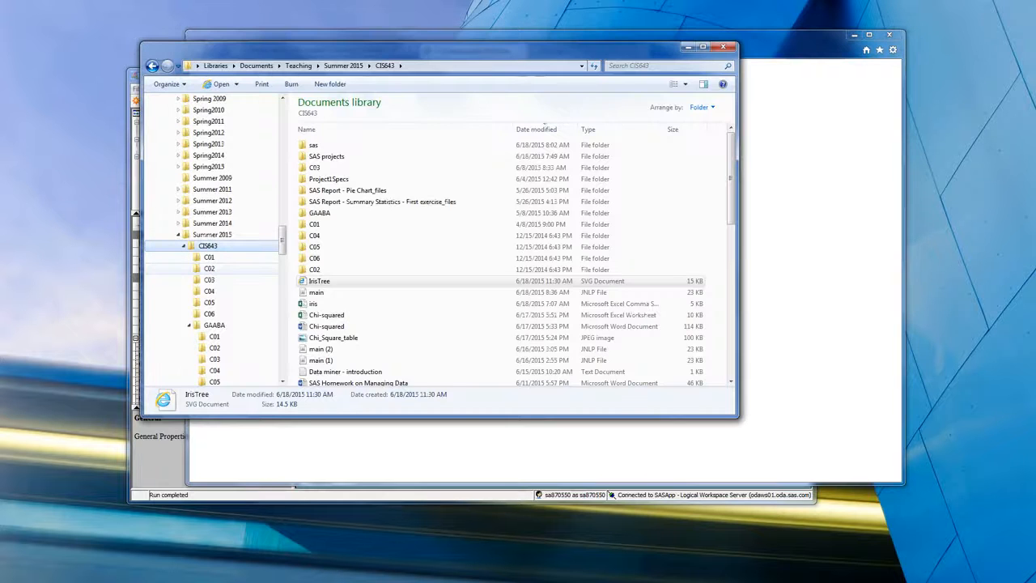
key(alt+Tab)
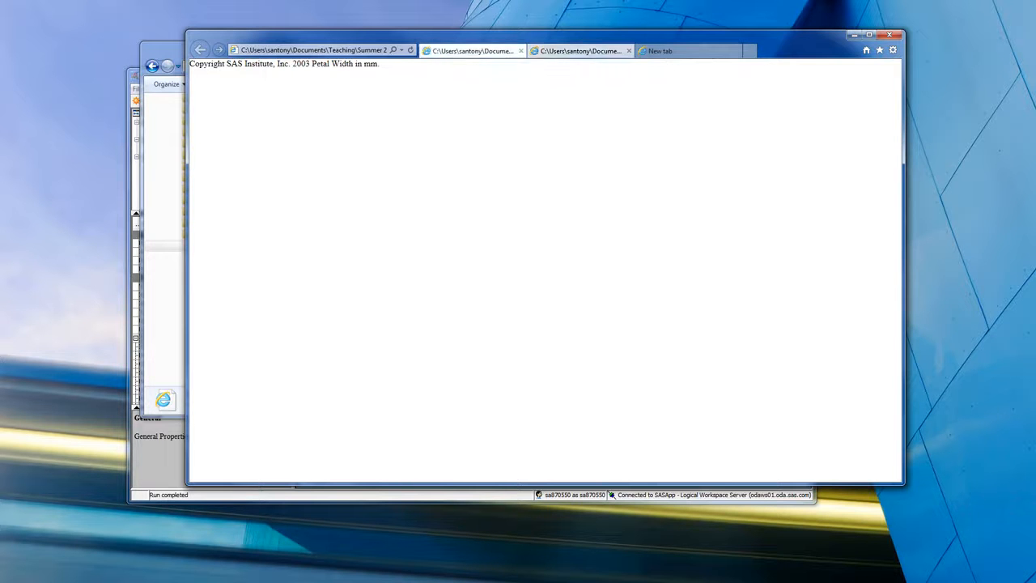
click(165, 245)
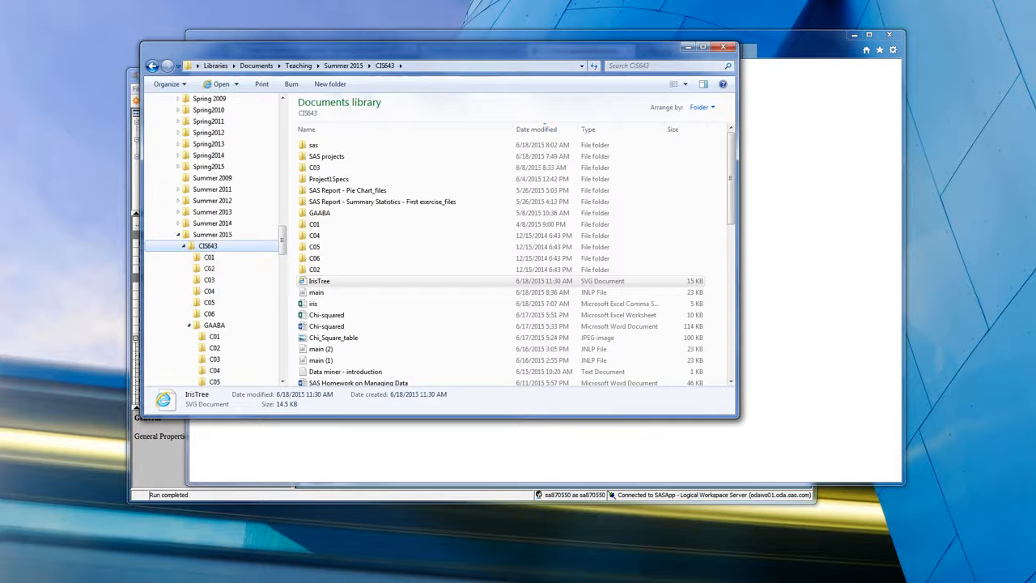
- Switch to Enterprise Miner, reopen the Decision Tree node's results, and view nodes 6 and 7 of the Tree
click(159, 460)
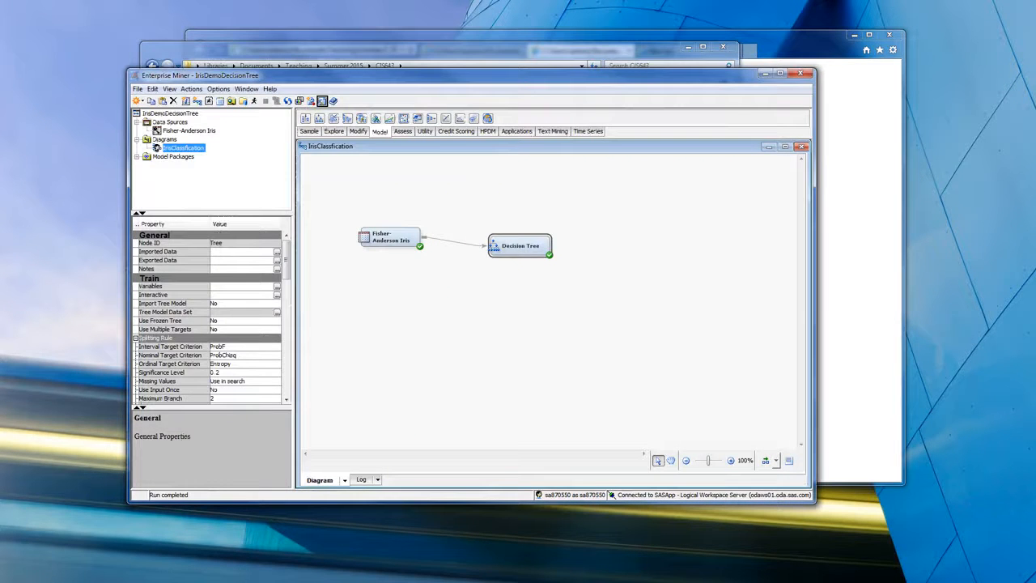
click(169, 88)
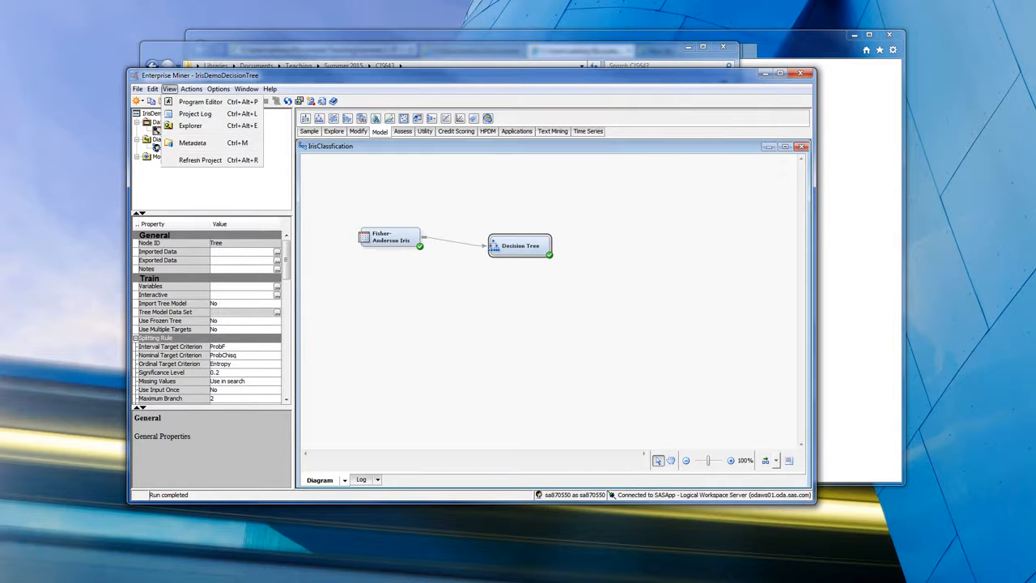
mouse_move(191, 89)
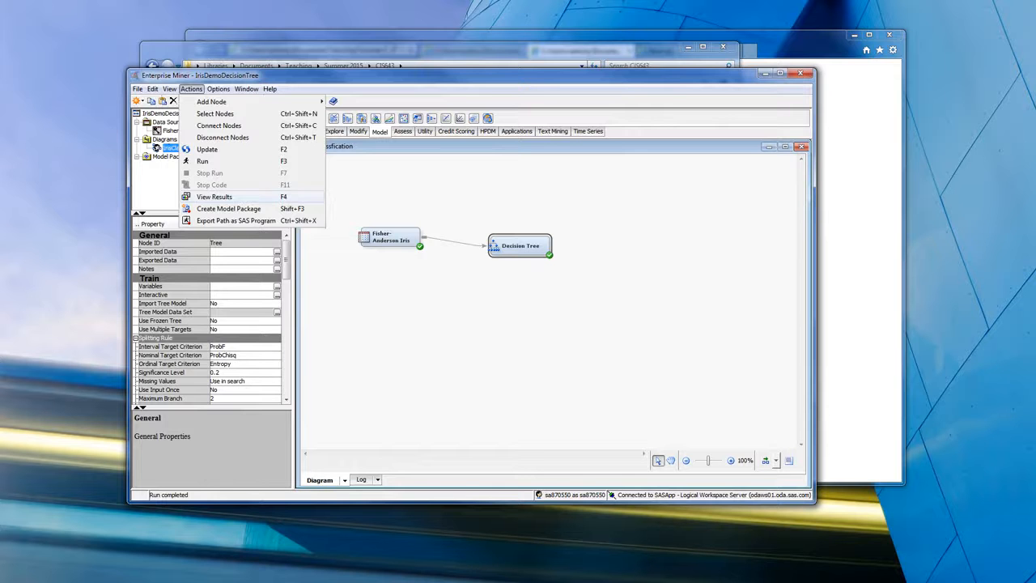
click(213, 196)
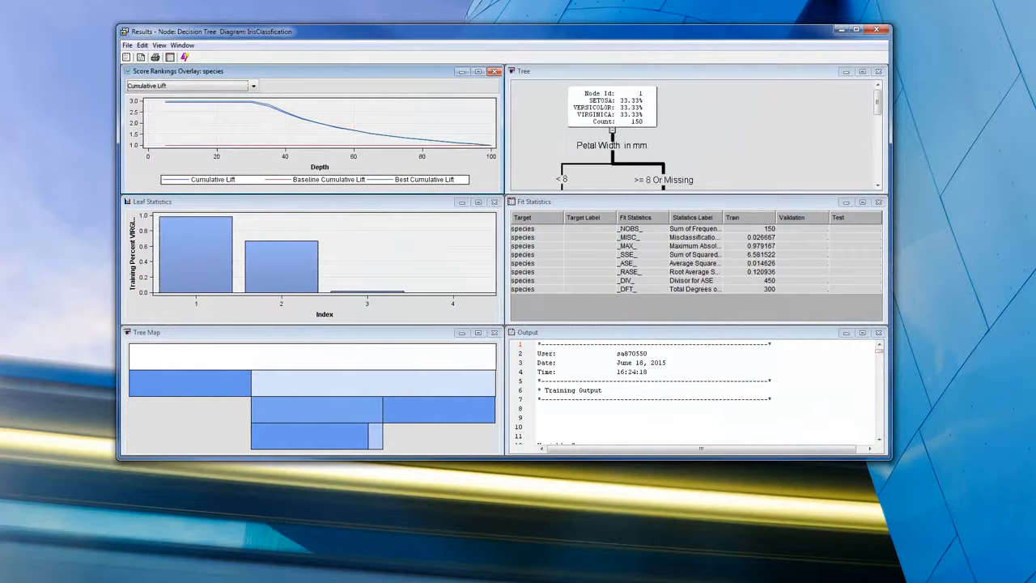
click(684, 71)
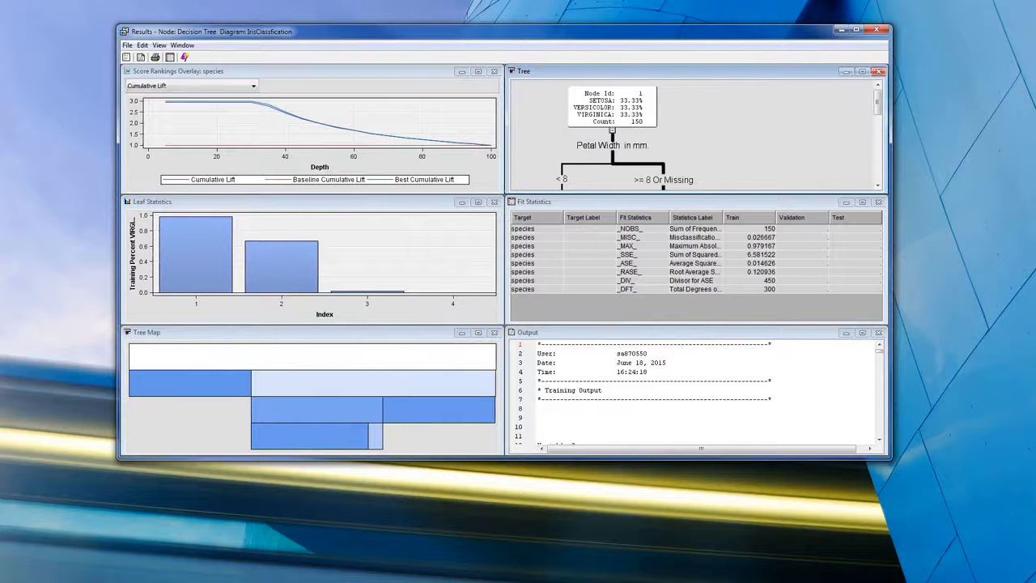
scroll(696, 134, down, 5)
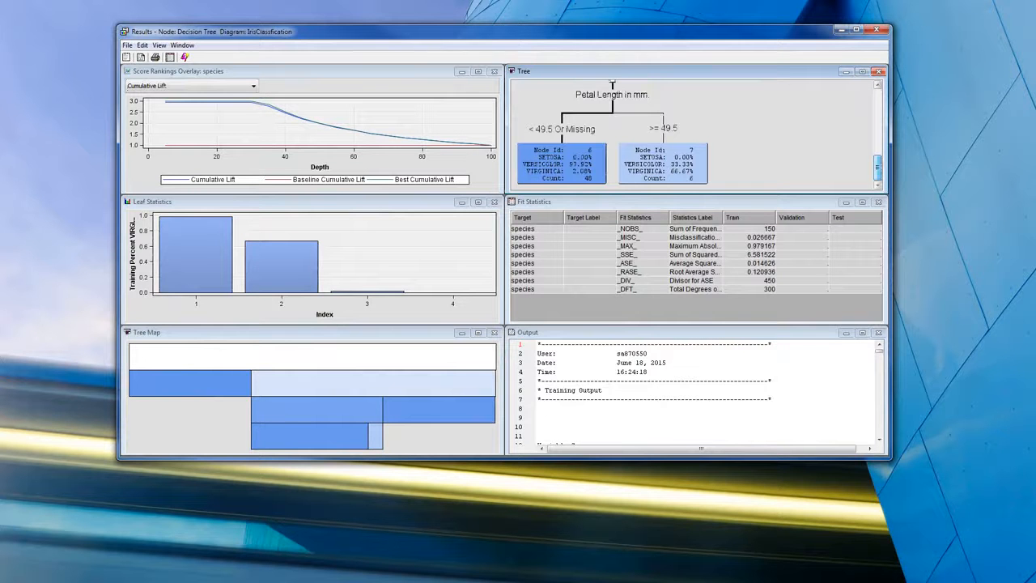